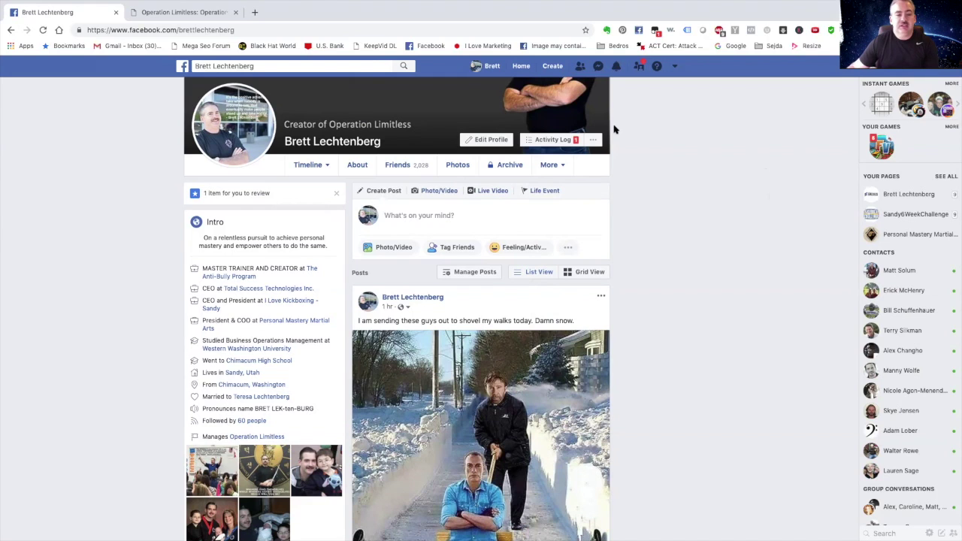
From the Home feed, go to Events and show the private/public Create Event choices.
{"action": "left_click", "coordinate": [521, 66]}
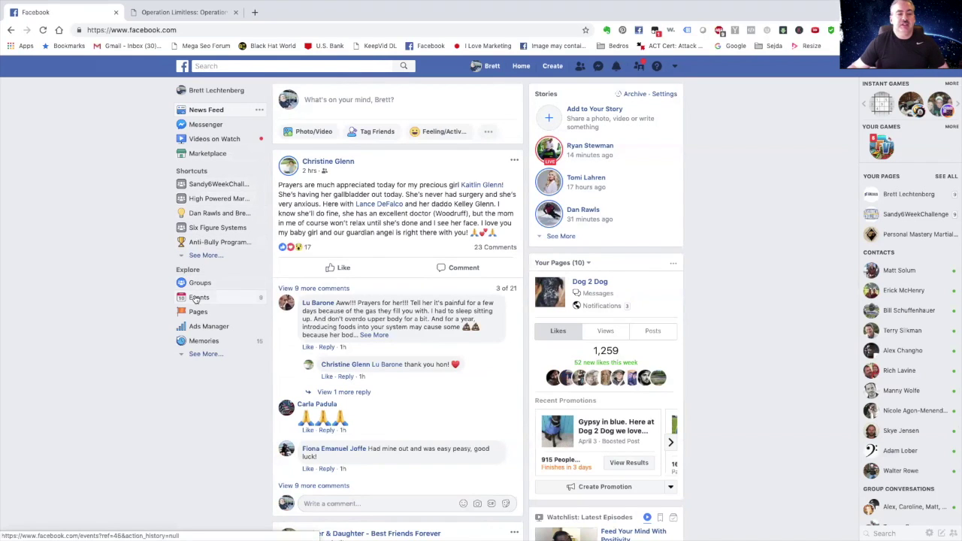
{"action": "left_click", "coordinate": [197, 299]}
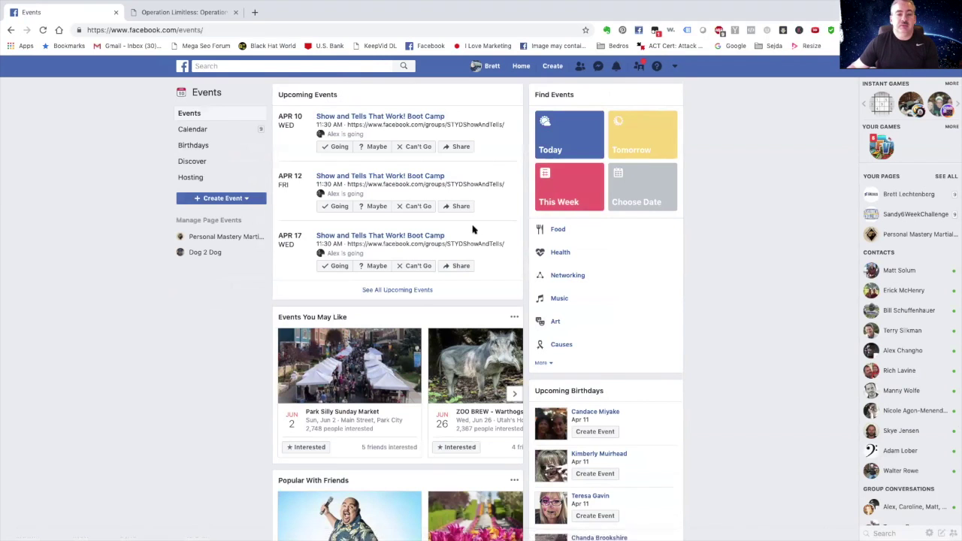
{"action": "scroll", "coordinate": [473, 228], "scroll_direction": "down", "scroll_amount": 5}
{"action": "scroll", "coordinate": [473, 229], "scroll_direction": "up", "scroll_amount": 5}
{"action": "scroll", "coordinate": [473, 228], "scroll_direction": "down", "scroll_amount": 1}
{"action": "left_click", "coordinate": [225, 200]}
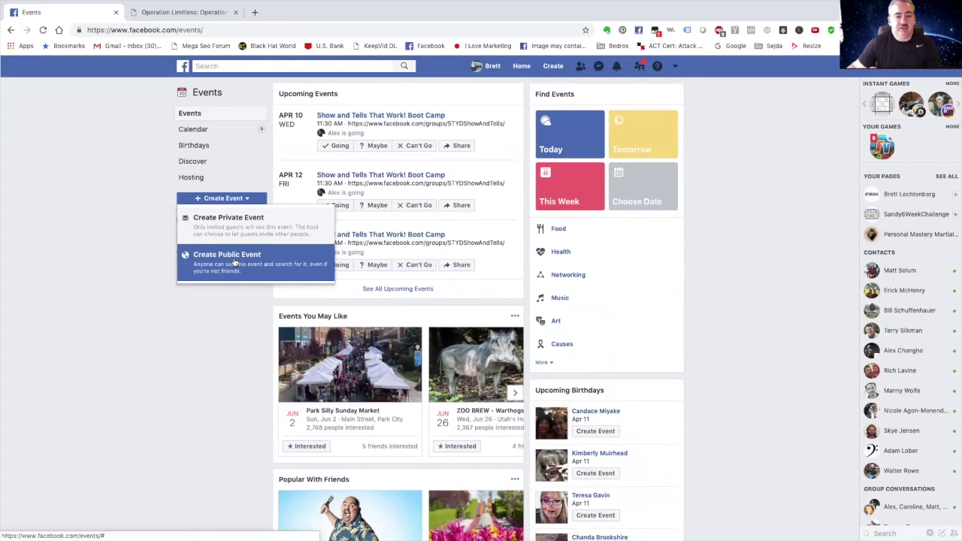
Start a public event and check the privacy dropdown, leaving it on Public Event.
{"action": "left_click", "coordinate": [234, 261]}
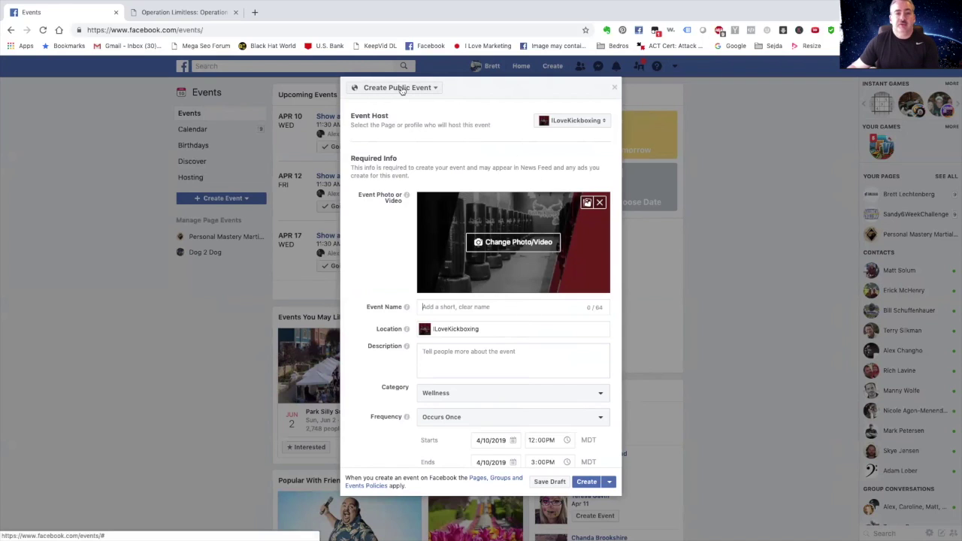
{"action": "left_click", "coordinate": [437, 89]}
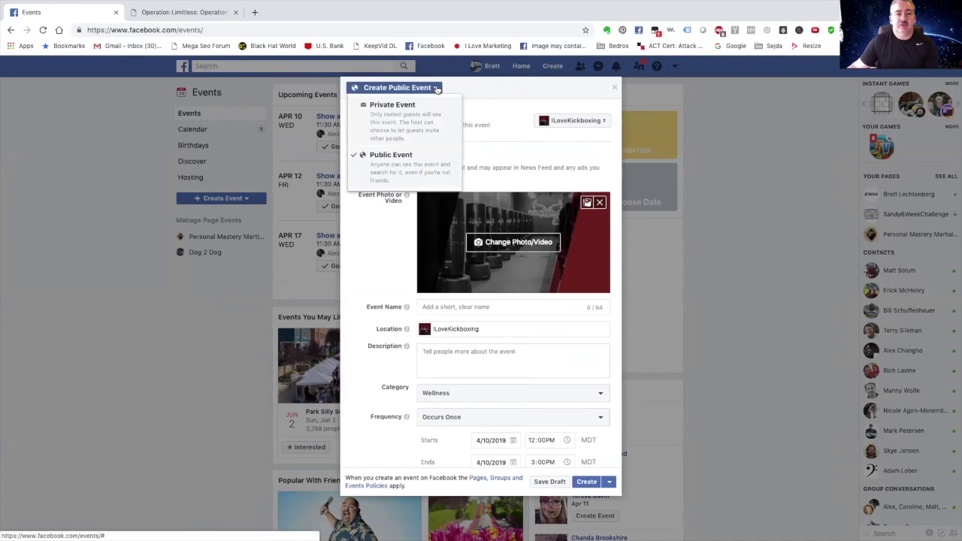
{"action": "left_click", "coordinate": [437, 88]}
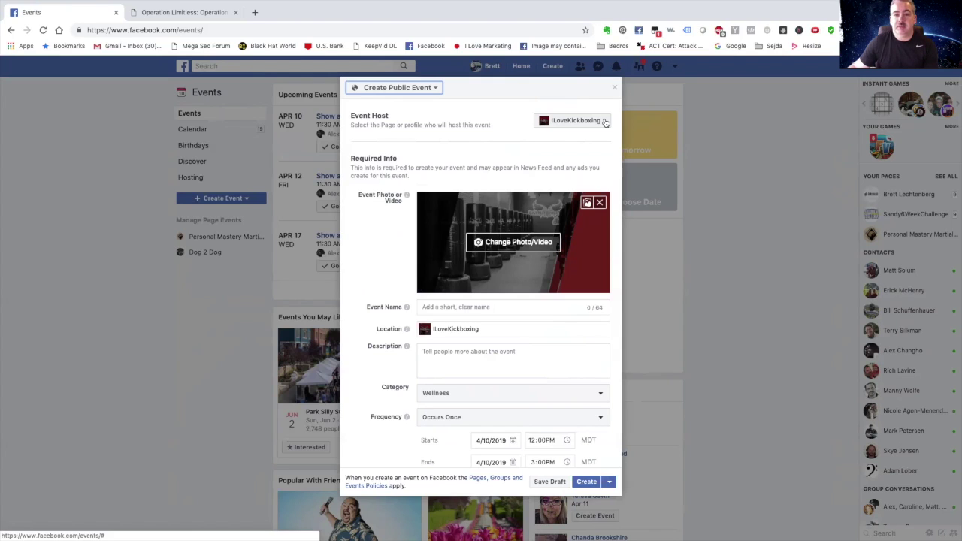
Choose the Operation Limitless Page as the event host from the Event Host list.
{"action": "left_click", "coordinate": [606, 122]}
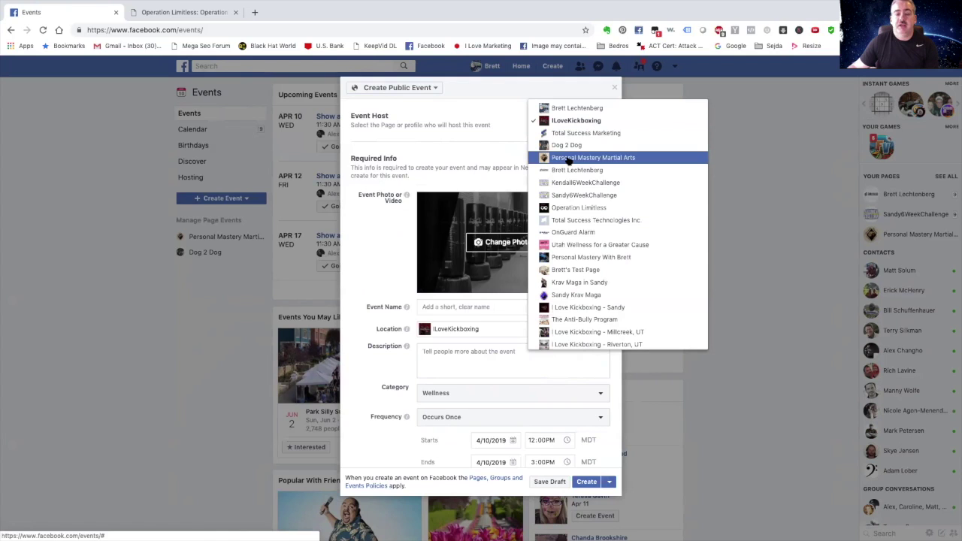
{"action": "left_click", "coordinate": [573, 211]}
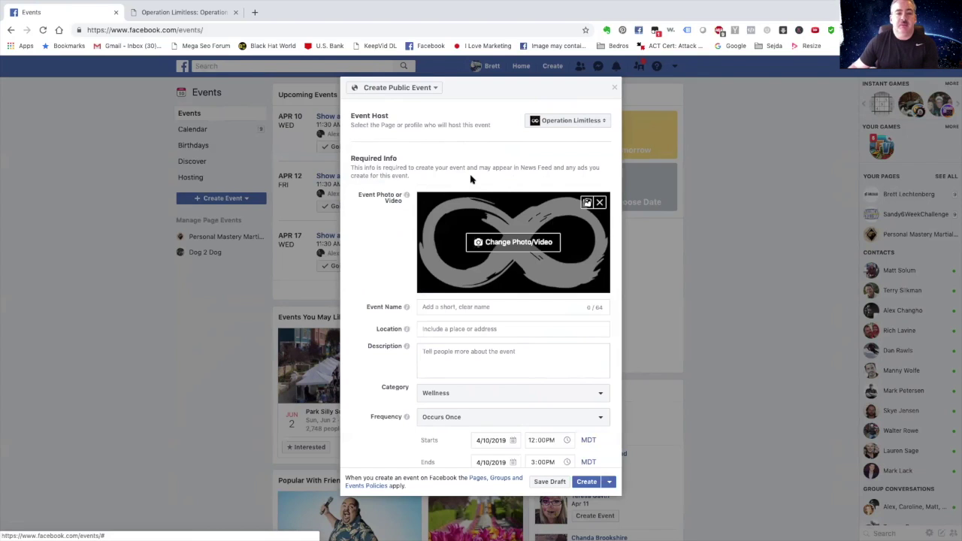
{"action": "scroll", "coordinate": [471, 179], "scroll_direction": "down", "scroll_amount": 3}
{"action": "scroll", "coordinate": [533, 171], "scroll_direction": "up", "scroll_amount": 1}
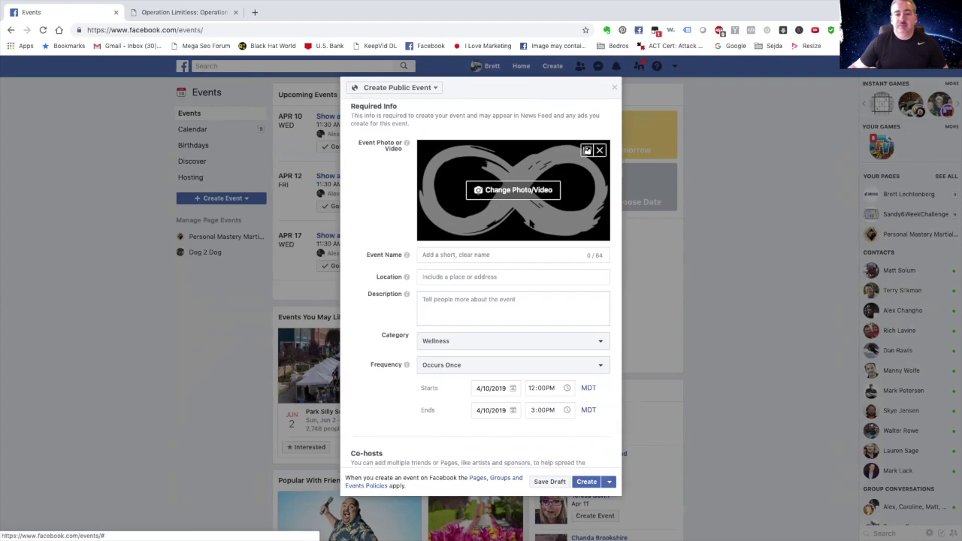
{"action": "left_click", "coordinate": [518, 191]}
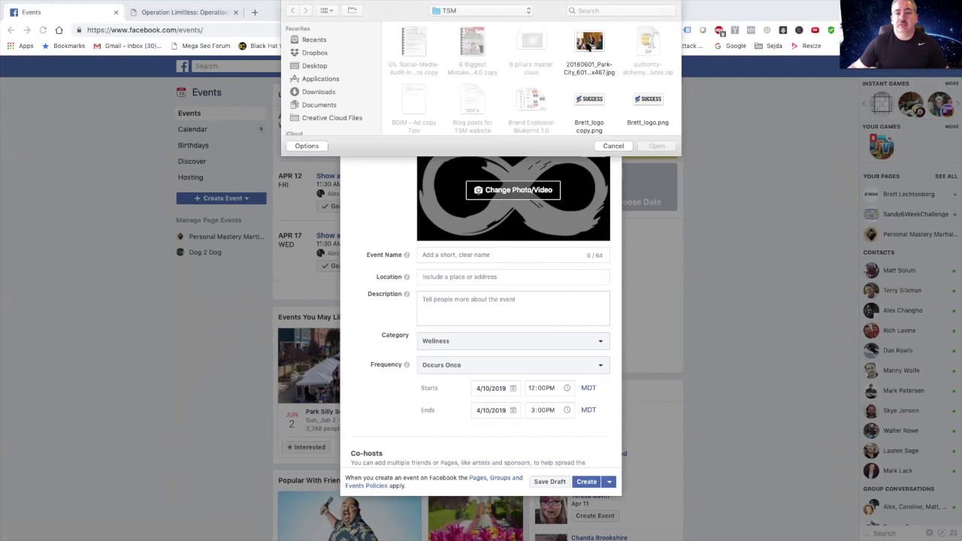
{"action": "left_click", "coordinate": [615, 146]}
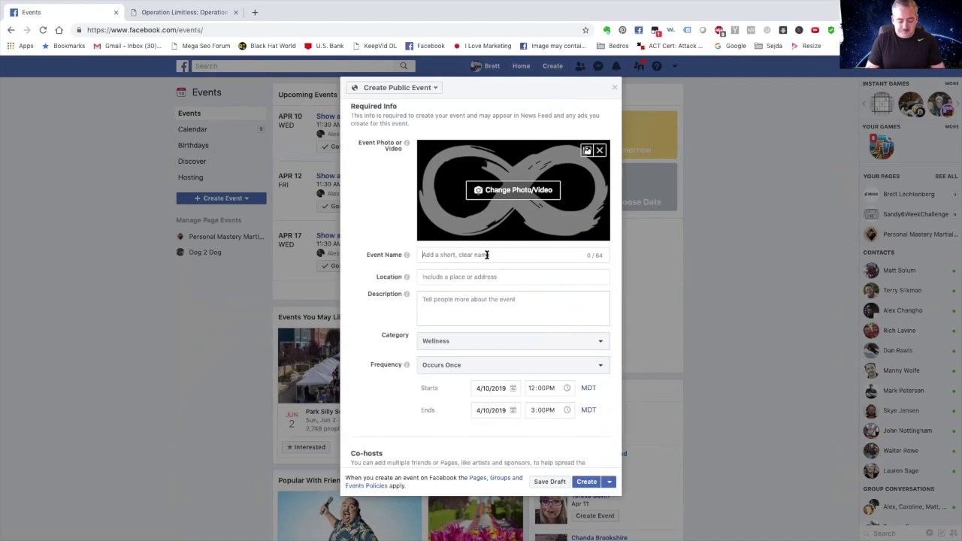
Enter the event name 'Operation Limitless Confidence Training', fixing typos and capitalising Confidence.
{"action": "type", "text": "OPe"}
{"action": "key", "text": "BackSpace"}
{"action": "key", "text": "BackSpace"}
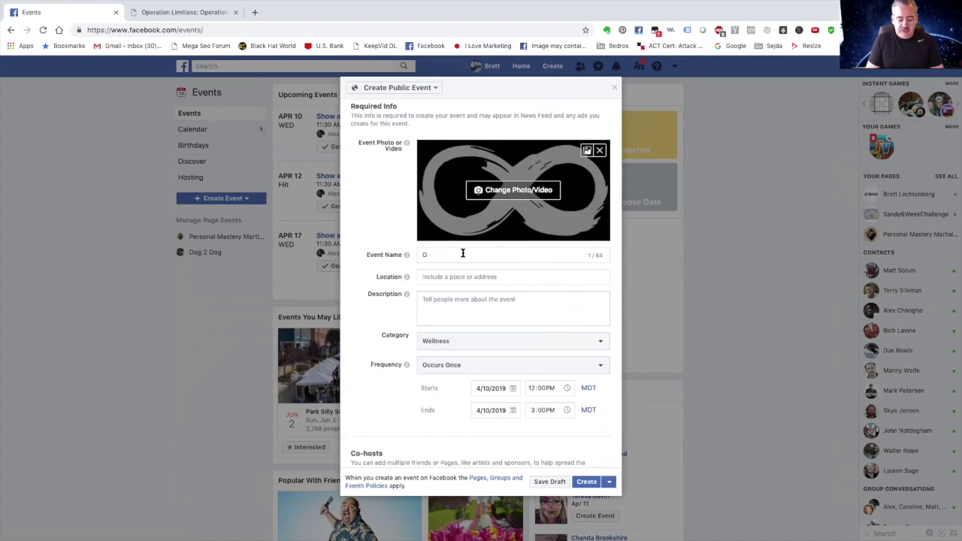
{"action": "type", "text": "peration"}
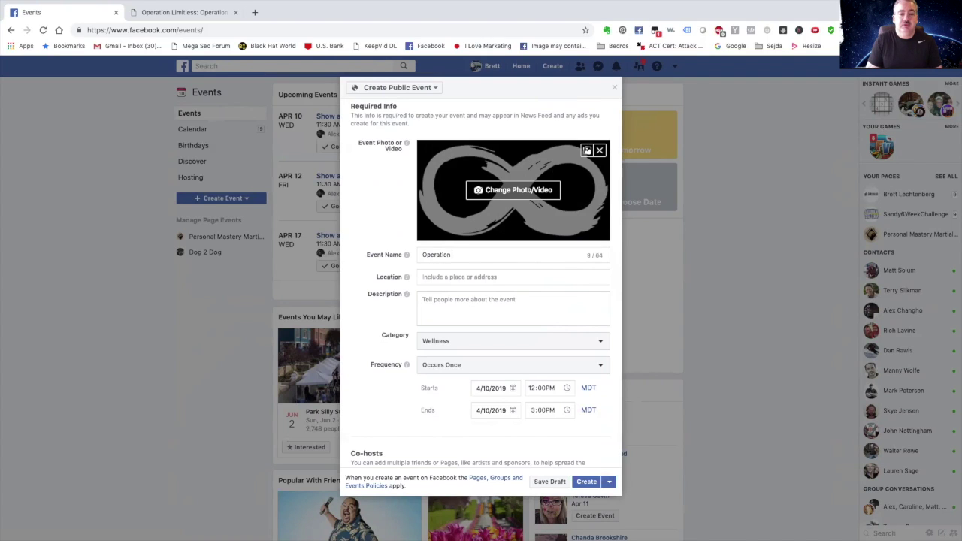
{"action": "type", "text": "mitless confi"}
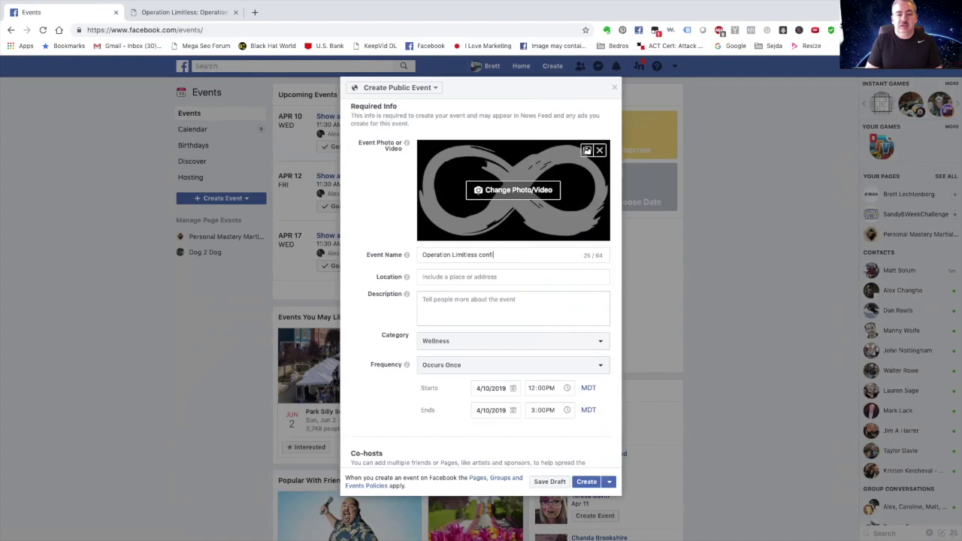
{"action": "type", "text": "dence Training"}
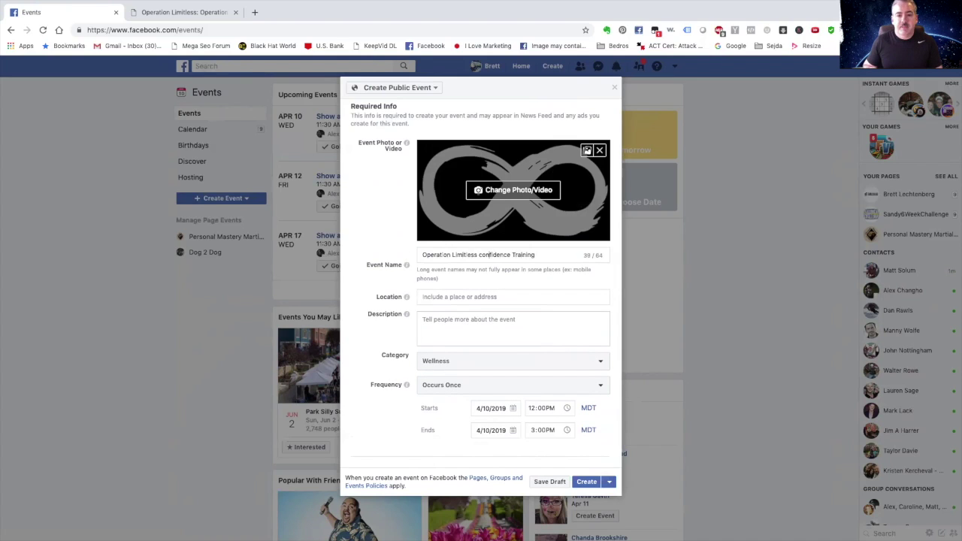
{"action": "key", "text": "BackSpace"}
{"action": "type", "text": "C"}
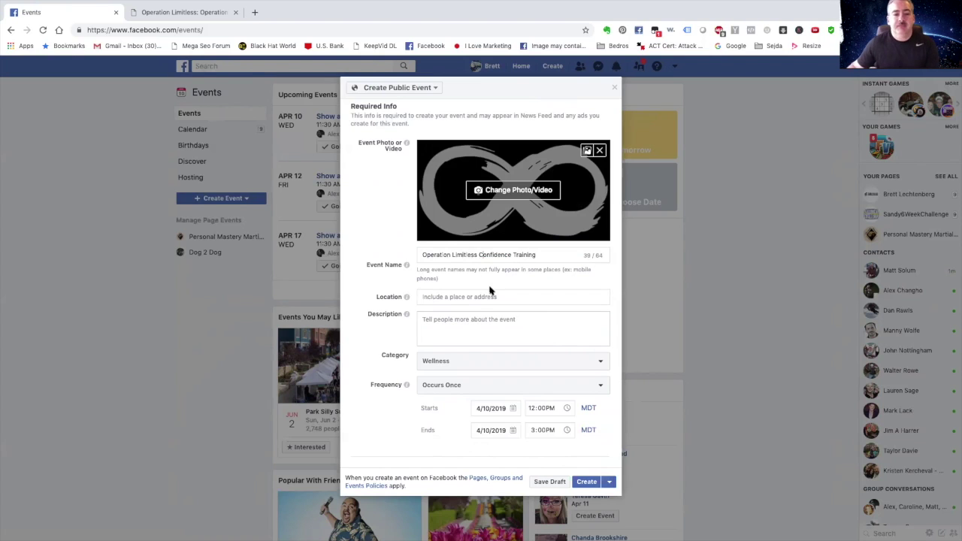
{"action": "scroll", "coordinate": [490, 291], "scroll_direction": "down", "scroll_amount": 1}
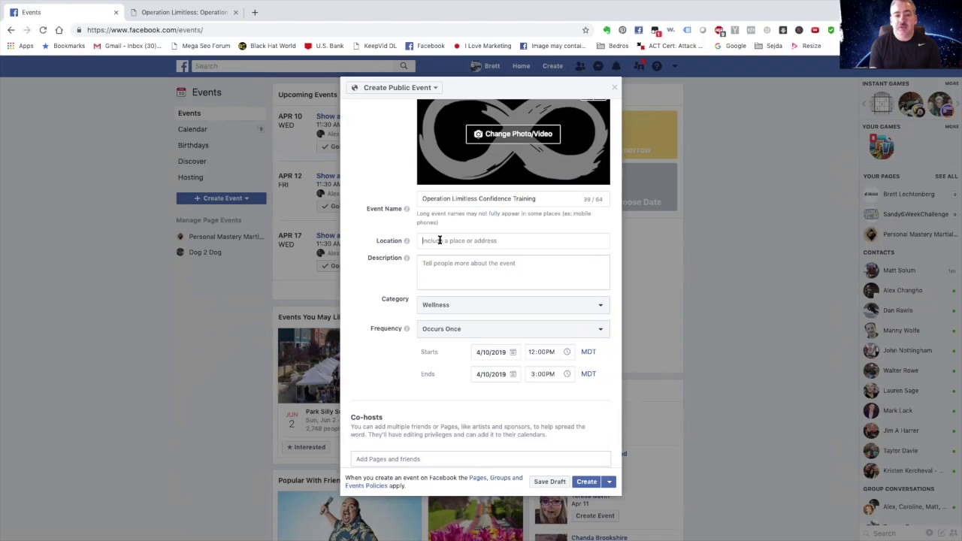
Type a McDonalds location, then select all of it and delete it, leaving Location empty.
{"action": "left_click", "coordinate": [440, 241]}
{"action": "type", "text": "Mcdona"}
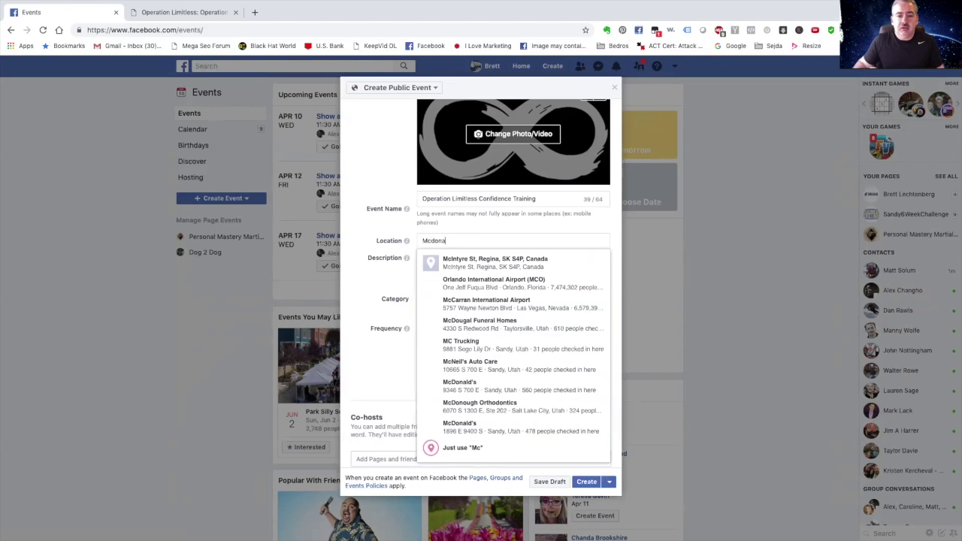
{"action": "type", "text": "l"}
{"action": "key", "text": "BackSpace"}
{"action": "key", "text": "BackSpace"}
{"action": "key", "text": "BackSpace"}
{"action": "key", "text": "BackSpace"}
{"action": "key", "text": "BackSpace"}
{"action": "type", "text": "Don"}
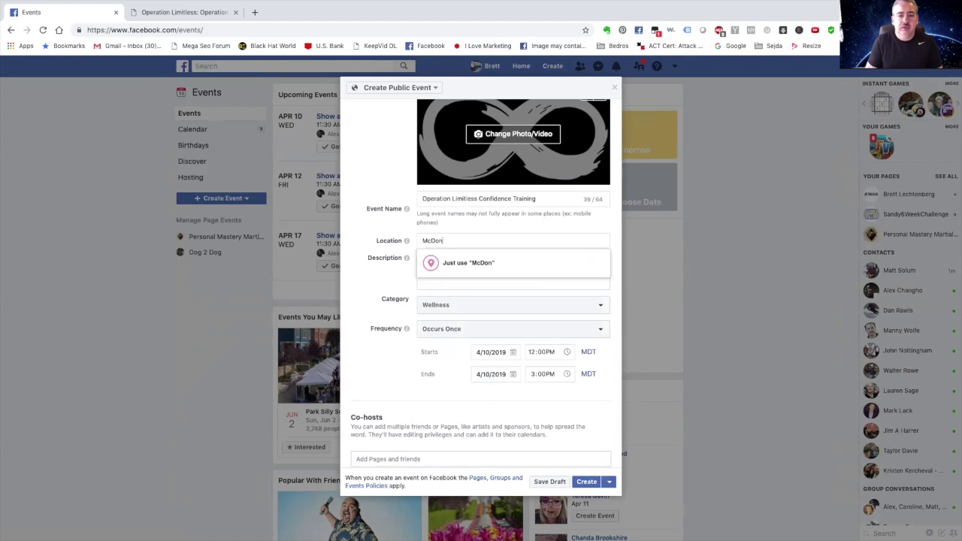
{"action": "type", "text": "alsds"}
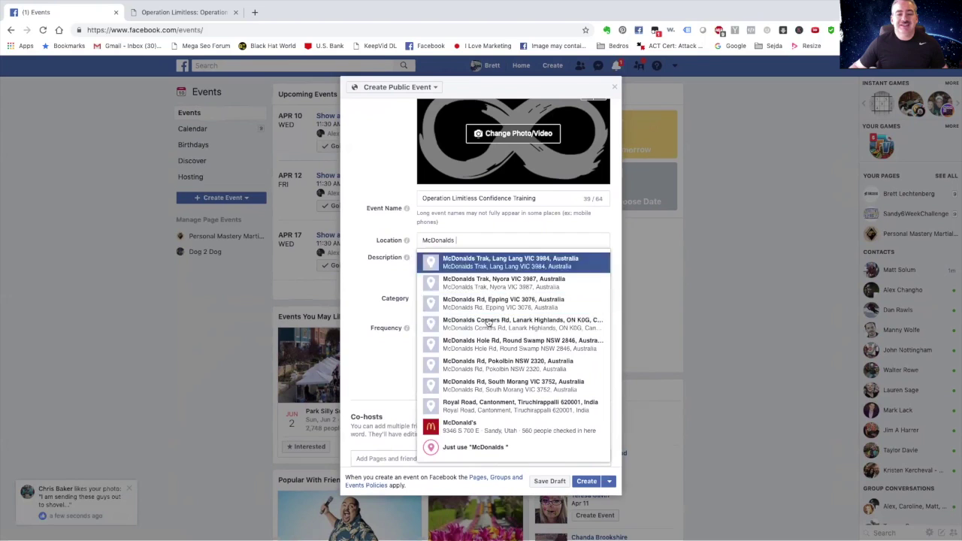
{"action": "left_click", "coordinate": [432, 240]}
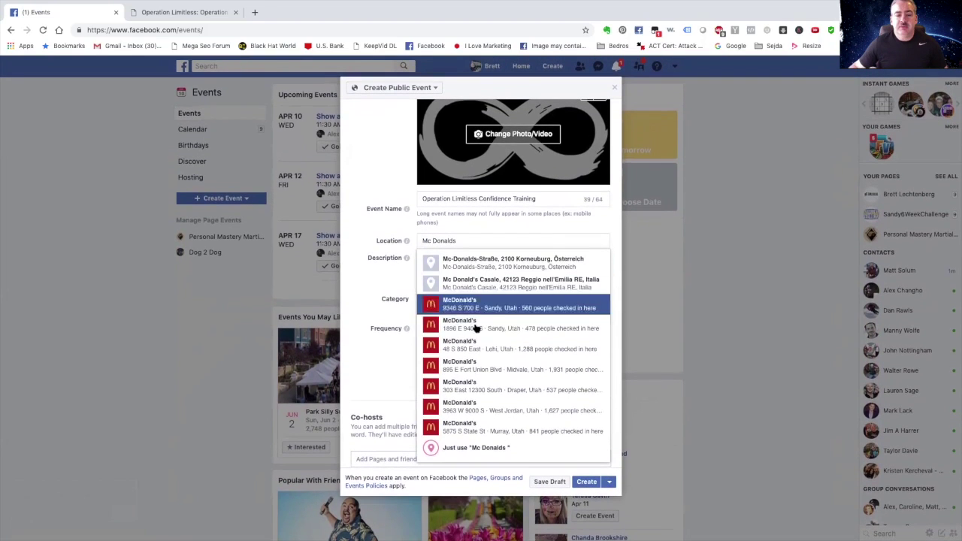
{"action": "key", "text": "super+a"}
{"action": "key", "text": "BackSpace"}
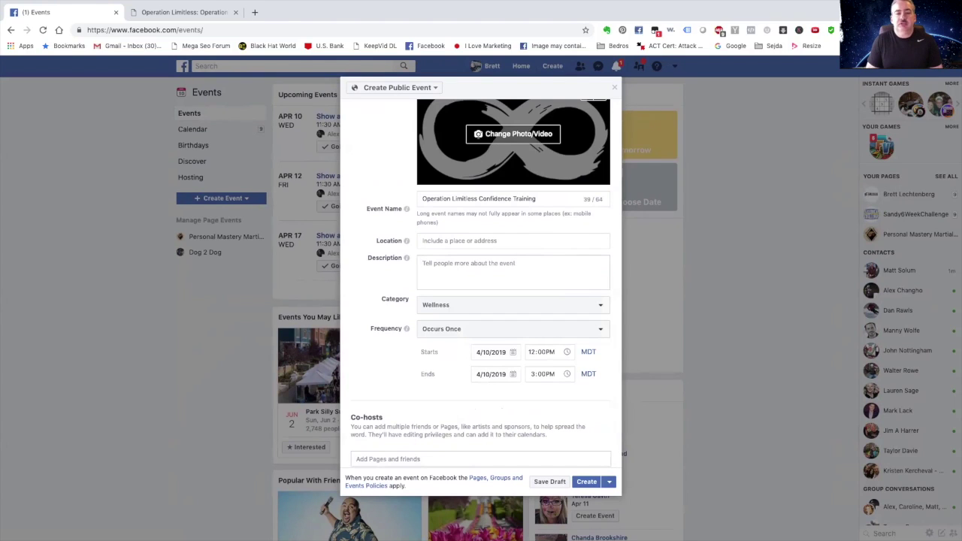
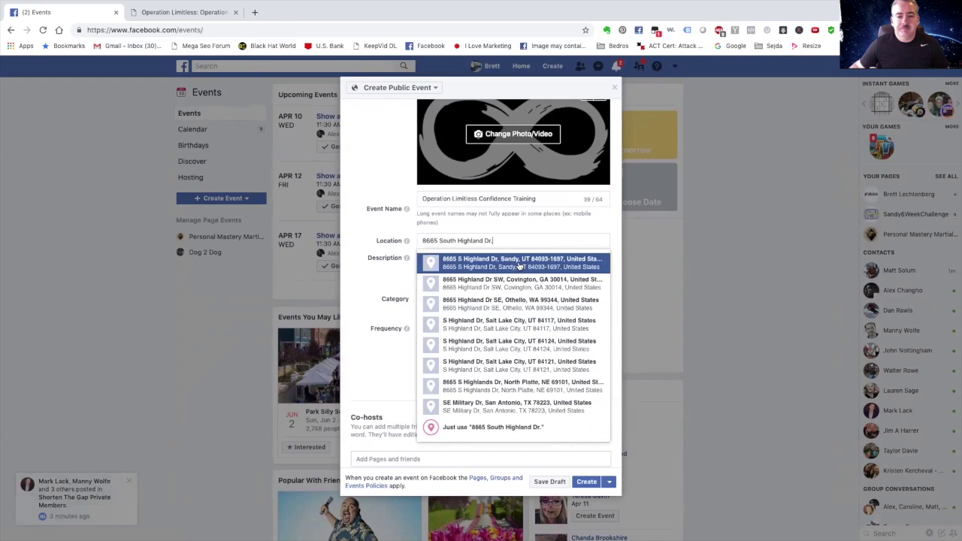
{"action": "left_click", "coordinate": [536, 266]}
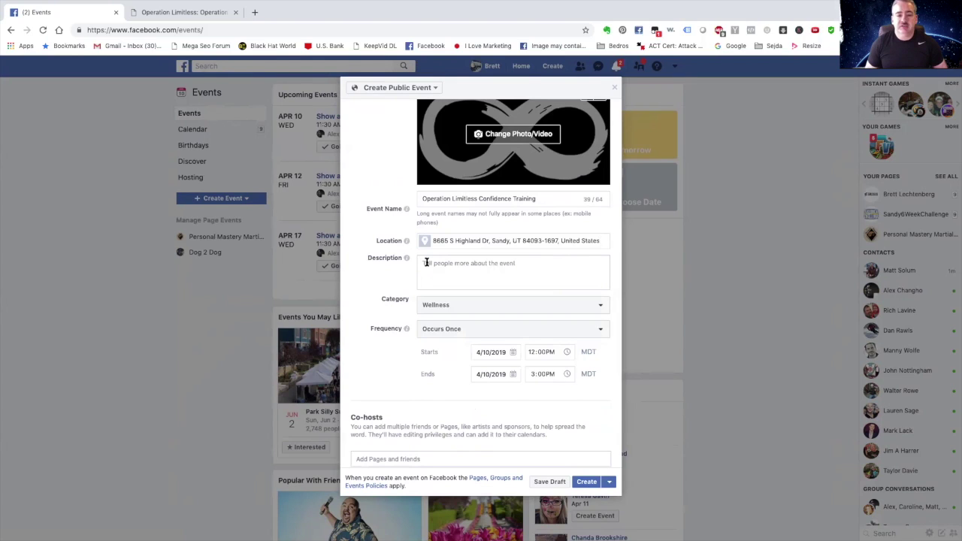
{"action": "type", "text": "This is"}
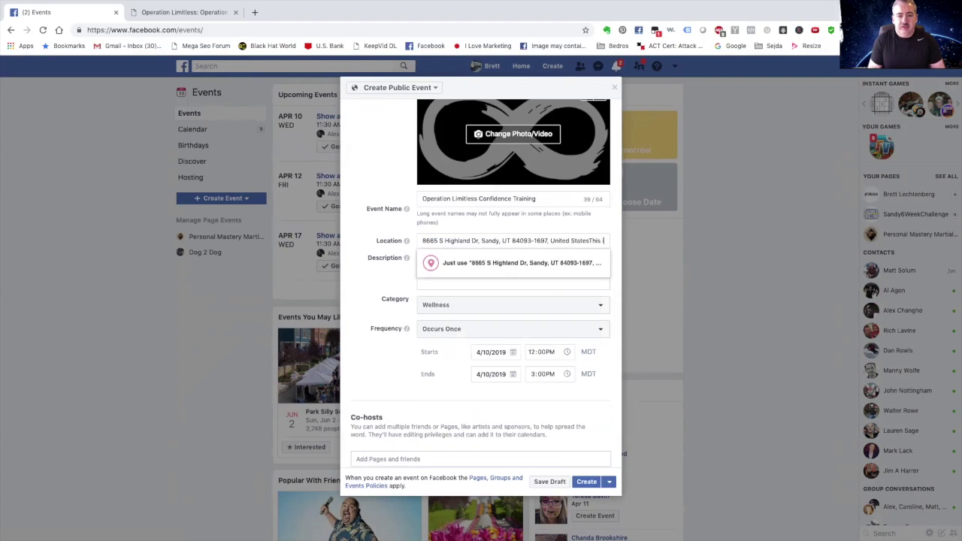
{"action": "key", "text": "BackSpace"}
{"action": "key", "text": "BackSpace"}
{"action": "key", "text": "BackSpace"}
{"action": "key", "text": "BackSpace"}
{"action": "key", "text": "BackSpace"}
{"action": "key", "text": "BackSpace"}
{"action": "key", "text": "BackSpace"}
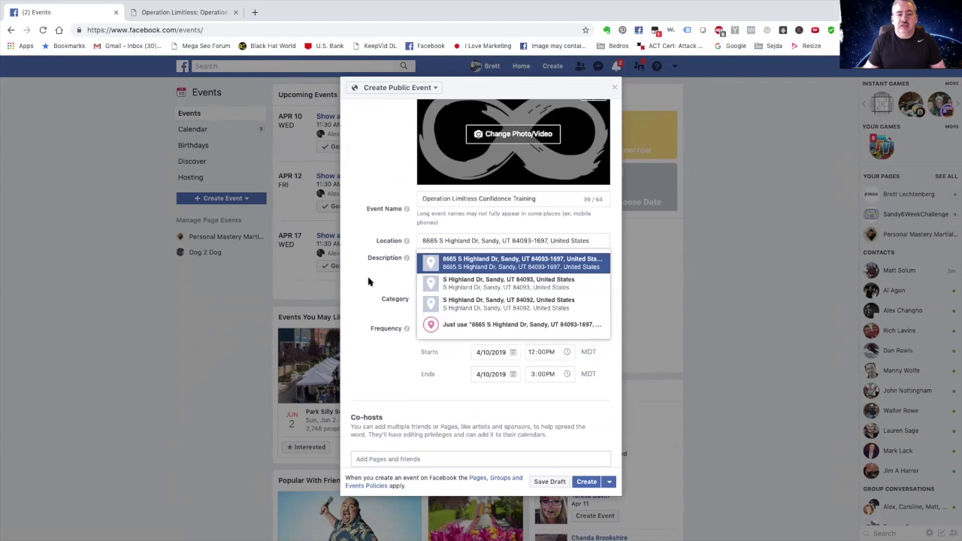
{"action": "left_click", "coordinate": [437, 263]}
{"action": "type", "text": "HTis"}
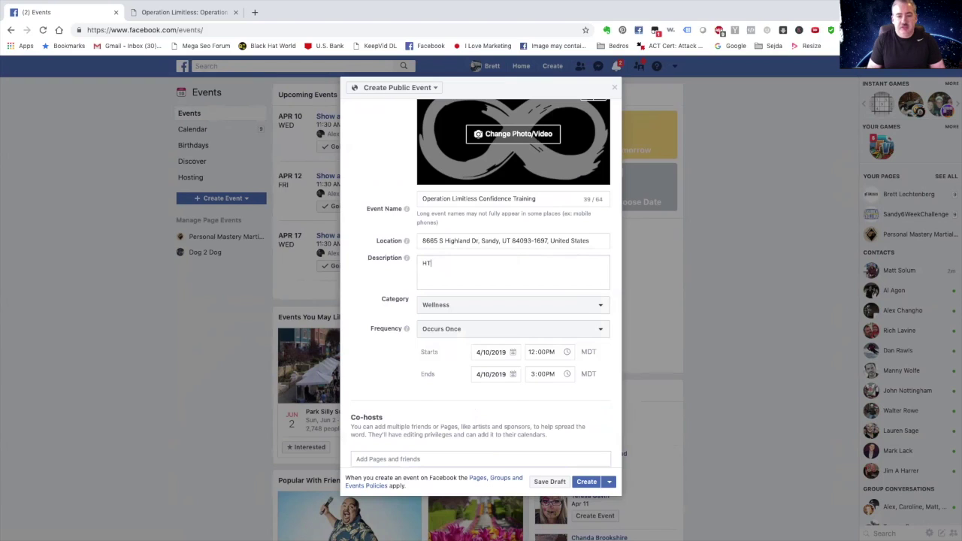
{"action": "key", "text": "BackSpace"}
{"action": "key", "text": "BackSpace"}
{"action": "key", "text": "BackSpace"}
{"action": "key", "text": "BackSpace"}
{"action": "type", "text": "this is going to be a"}
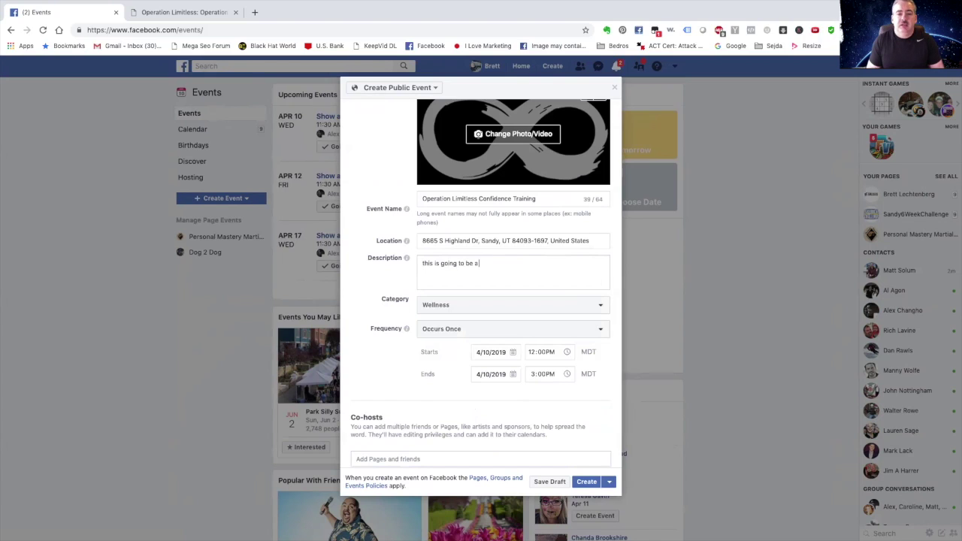
{"action": "type", "text": "n incred"}
{"action": "key", "text": "BackSpace"}
{"action": "key", "text": "BackSpace"}
{"action": "key", "text": "BackSpace"}
{"action": "key", "text": "BackSpace"}
{"action": "key", "text": "BackSpace"}
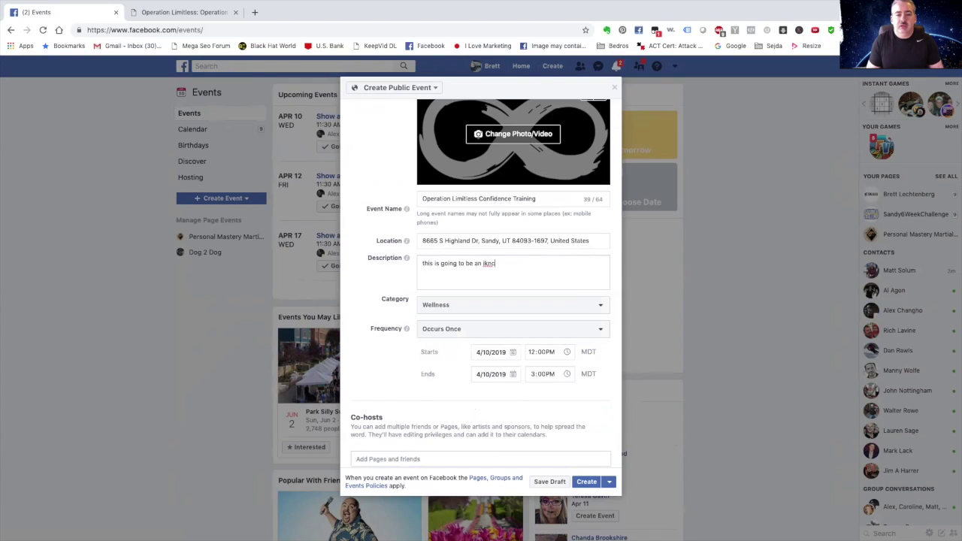
{"action": "type", "text": "ncredible"}
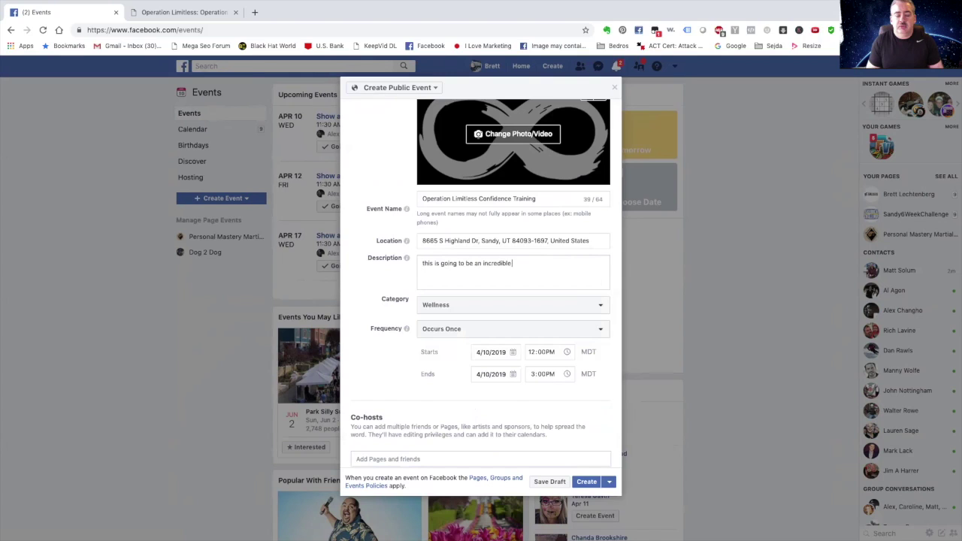
{"action": "type", "text": " experience tihe h"}
{"action": "key", "text": "BackSpace"}
{"action": "key", "text": "BackSpace"}
{"action": "key", "text": "BackSpace"}
{"action": "key", "text": "BackSpace"}
{"action": "key", "text": "BackSpace"}
{"action": "key", "text": "BackSpace"}
{"action": "key", "text": "BackSpace"}
{"action": "key", "text": "BackSpace"}
{"action": "key", "text": "BackSpace"}
{"action": "key", "text": "BackSpace"}
{"action": "key", "text": "BackSpace"}
{"action": "key", "text": "BackSpace"}
{"action": "key", "text": "BackSpace"}
{"action": "key", "text": "BackSpace"}
{"action": "key", "text": "BackSpace"}
{"action": "key", "text": "BackSpace"}
{"action": "key", "text": "BackSpace"}
{"action": "key", "text": "BackSpace"}
{"action": "key", "text": "BackSpace"}
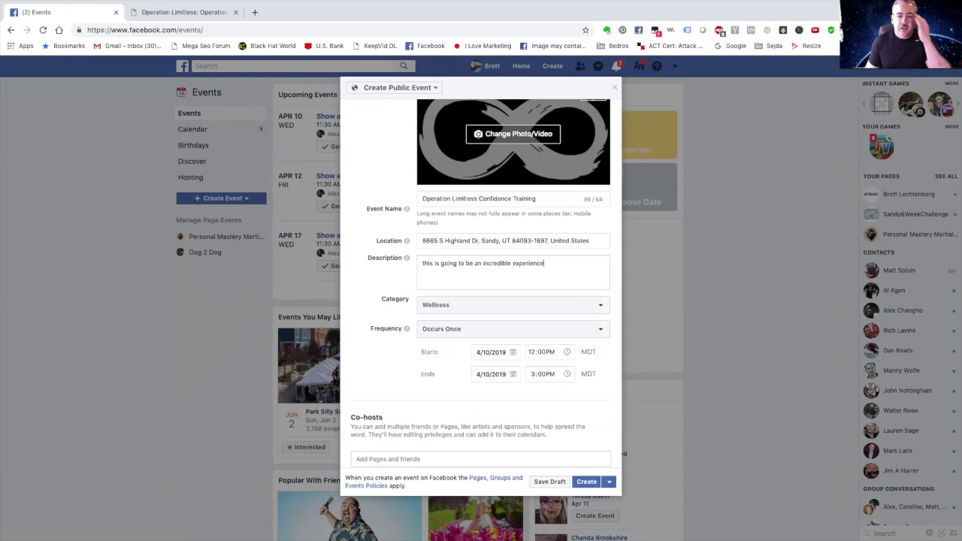
{"action": "key", "text": "BackSpace"}
{"action": "key", "text": "BackSpace"}
{"action": "key", "text": "BackSpace"}
{"action": "key", "text": "BackSpace"}
{"action": "key", "text": "BackSpace"}
{"action": "key", "text": "BackSpace"}
{"action": "key", "text": "BackSpace"}
{"action": "key", "text": "BackSpace"}
{"action": "key", "text": "BackSpace"}
{"action": "key", "text": "BackSpace"}
{"action": "key", "text": "BackSpace"}
{"action": "key", "text": "BackSpace"}
{"action": "key", "text": "BackSpace"}
{"action": "key", "text": "BackSpace"}
{"action": "key", "text": "BackSpace"}
{"action": "key", "text": "BackSpace"}
{"action": "key", "text": "BackSpace"}
{"action": "key", "text": "BackSpace"}
{"action": "key", "text": "BackSpace"}
{"action": "key", "text": "BackSpace"}
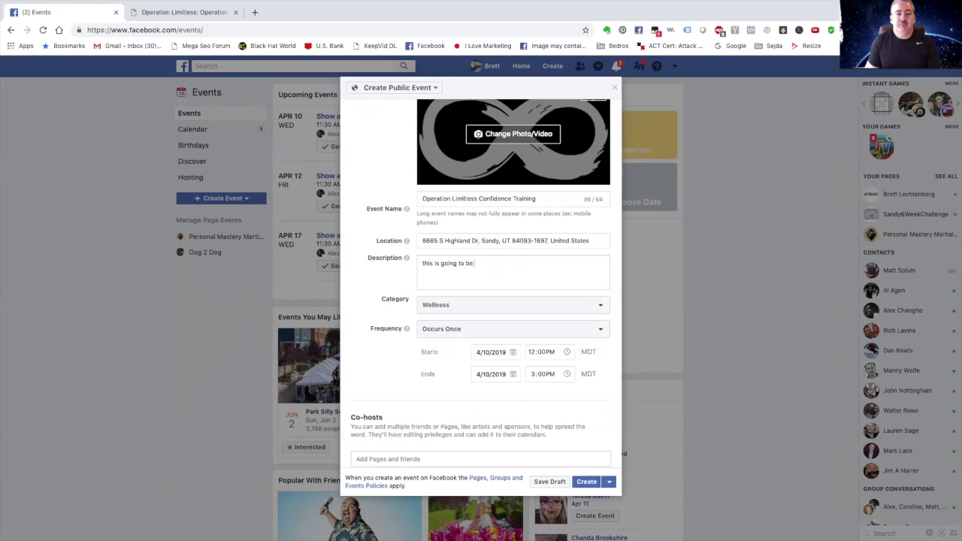
{"action": "key", "text": "BackSpace"}
{"action": "key", "text": "BackSpace"}
{"action": "key", "text": "BackSpace"}
{"action": "key", "text": "BackSpace"}
{"action": "key", "text": "BackSpace"}
{"action": "key", "text": "BackSpace"}
{"action": "key", "text": "BackSpace"}
{"action": "key", "text": "BackSpace"}
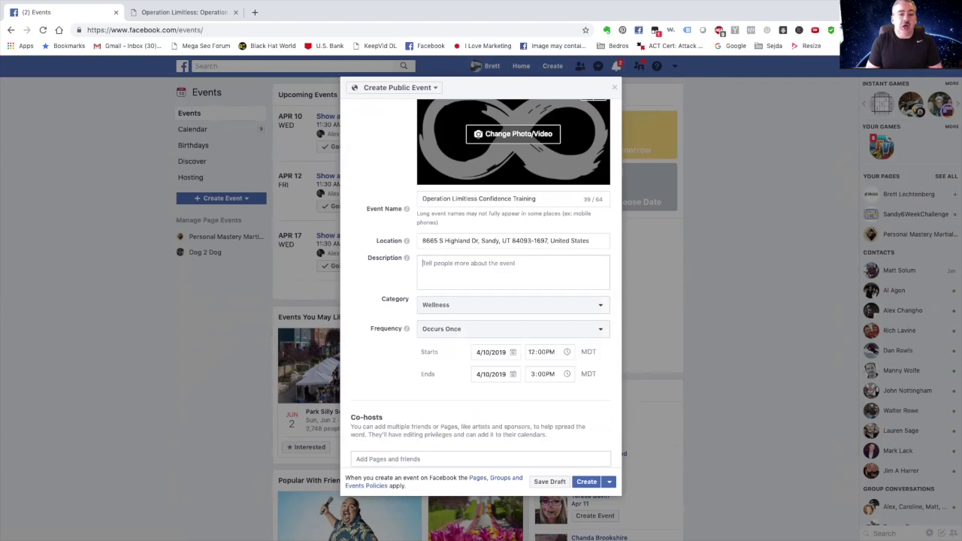
Write the description 'Get your dogs hair and nails trimmed for FREE today only.' with FREE capitalised.
{"action": "type", "text": "Ge"}
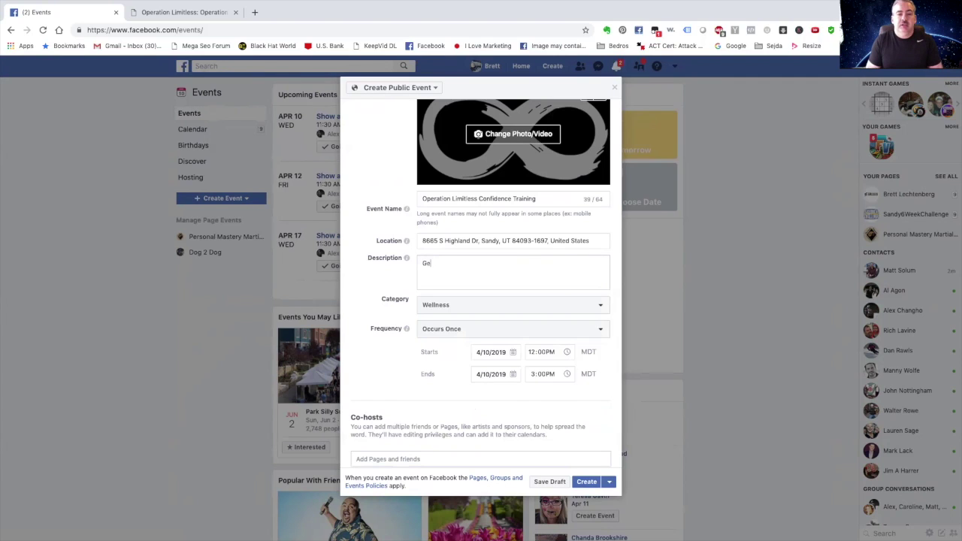
{"action": "type", "text": "t your dogs hair and nails trimmn"}
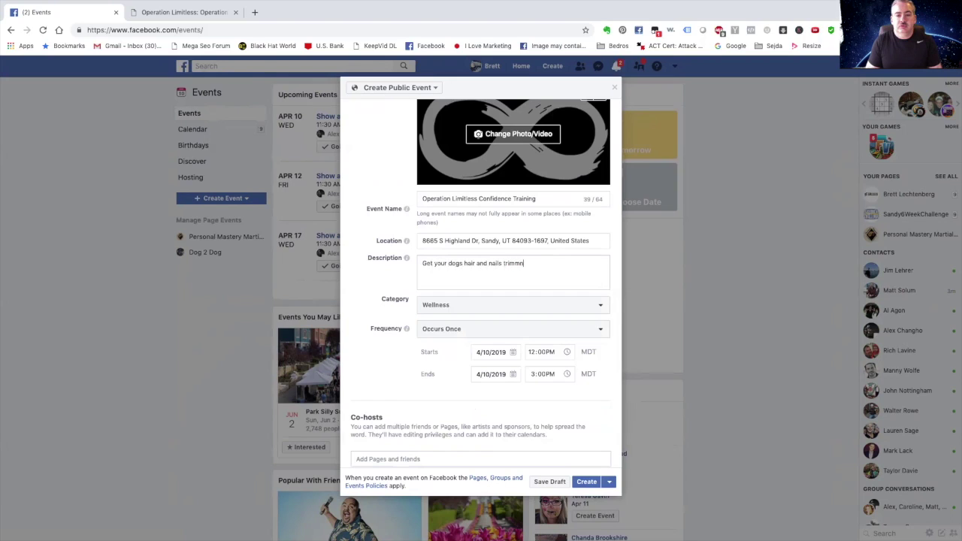
{"action": "key", "text": "BackSpace"}
{"action": "type", "text": "ed for free today only."}
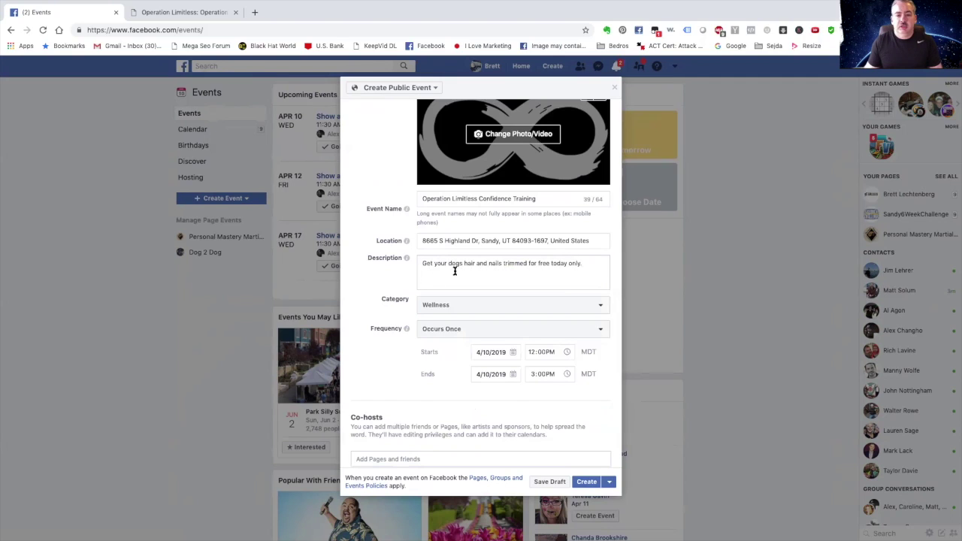
{"action": "double_click", "coordinate": [548, 263]}
{"action": "key", "text": "BackSpace"}
{"action": "type", "text": "FREE"}
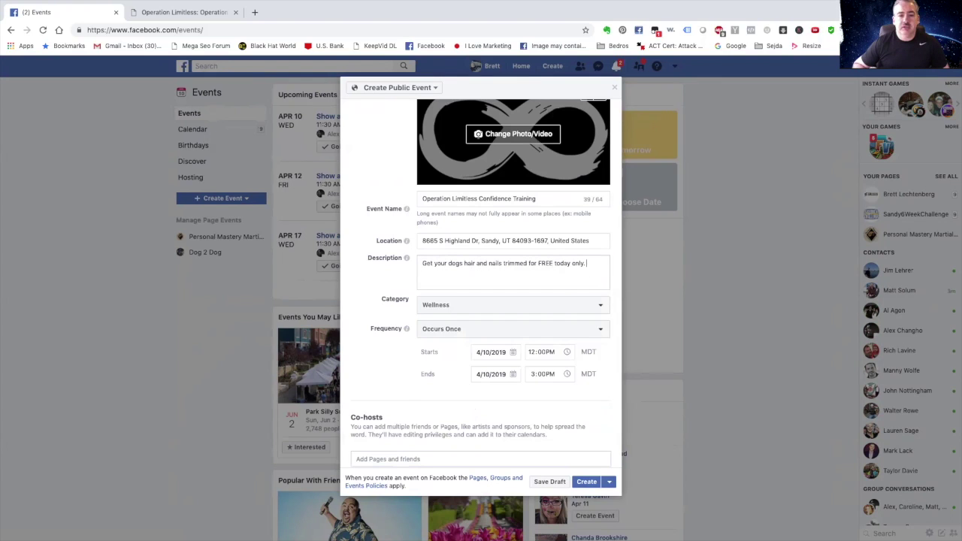
{"action": "key", "text": "Return"}
{"action": "key", "text": "Return"}
{"action": "key", "text": "Return"}
{"action": "key", "text": "Return"}
{"action": "key", "text": "Return"}
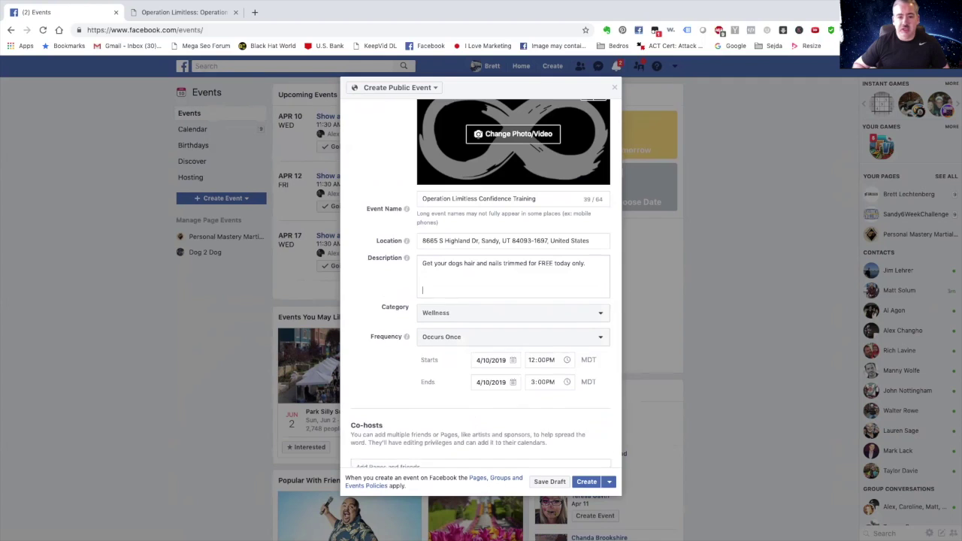
{"action": "key", "text": "BackSpace"}
{"action": "key", "text": "BackSpace"}
{"action": "key", "text": "BackSpace"}
{"action": "key", "text": "BackSpace"}
{"action": "key", "text": "BackSpace"}
{"action": "key", "text": "BackSpace"}
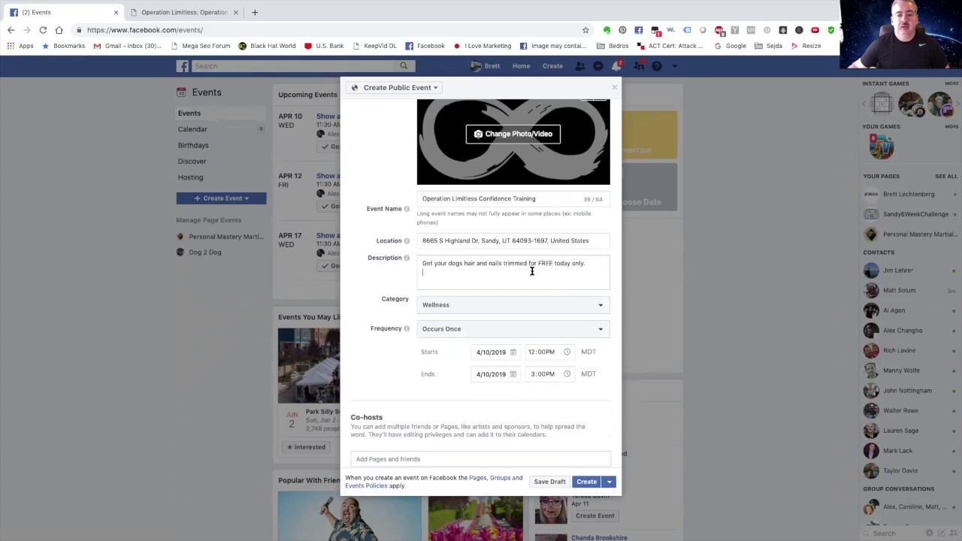
{"action": "scroll", "coordinate": [533, 269], "scroll_direction": "down", "scroll_amount": 1}
{"action": "scroll", "coordinate": [530, 270], "scroll_direction": "up", "scroll_amount": 2}
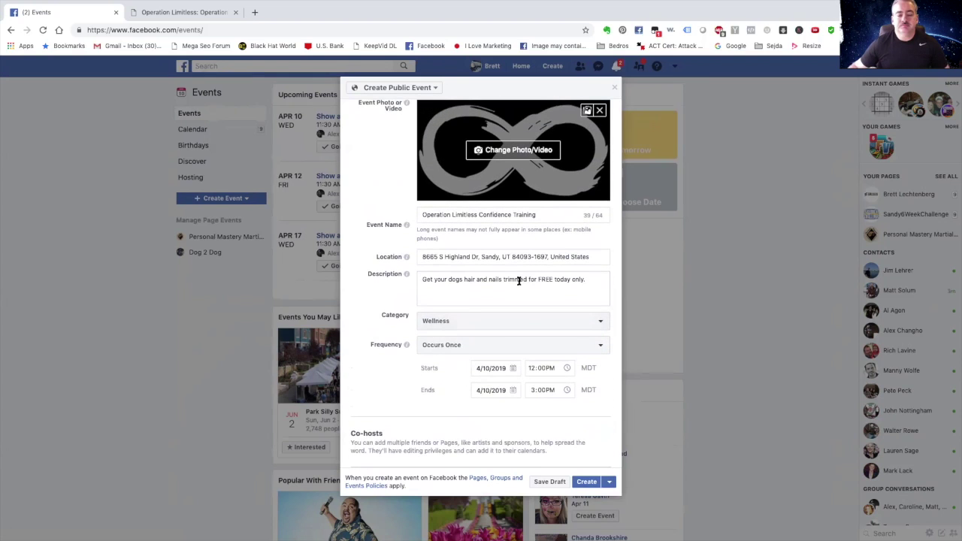
{"action": "scroll", "coordinate": [513, 280], "scroll_direction": "down", "scroll_amount": 2}
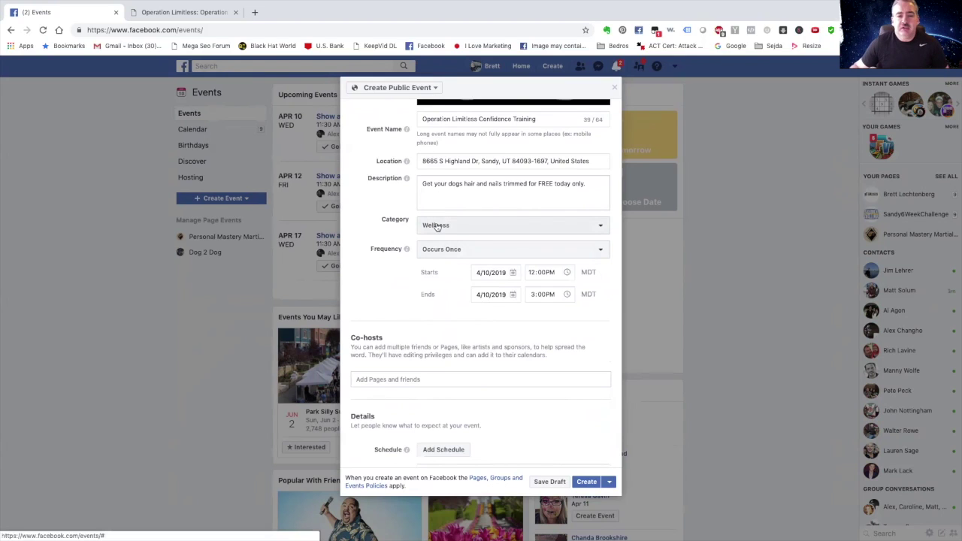
Browse the category list, keep Wellness, and bring up the Frequency options.
{"action": "left_click", "coordinate": [602, 229]}
{"action": "scroll", "coordinate": [591, 209], "scroll_direction": "up", "scroll_amount": 3}
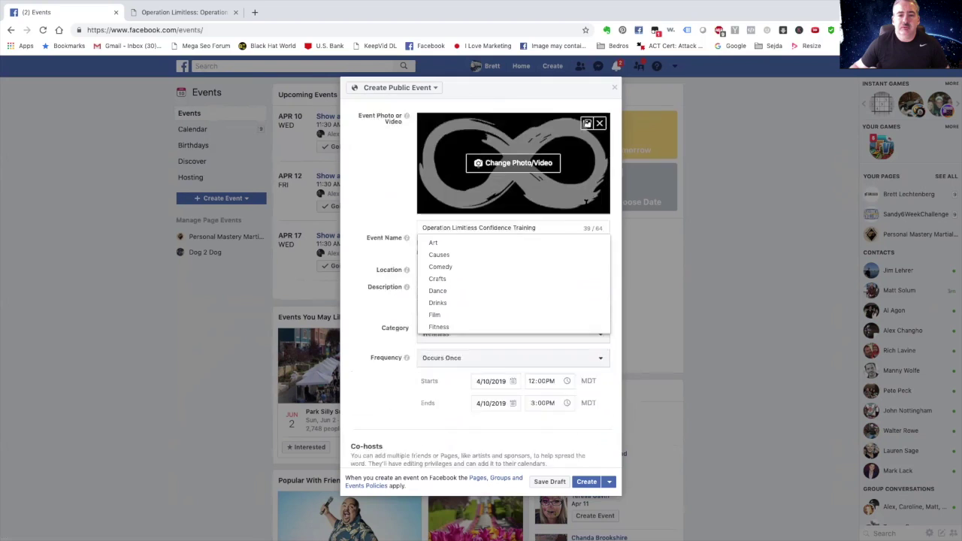
{"action": "scroll", "coordinate": [476, 215], "scroll_direction": "down", "scroll_amount": 2}
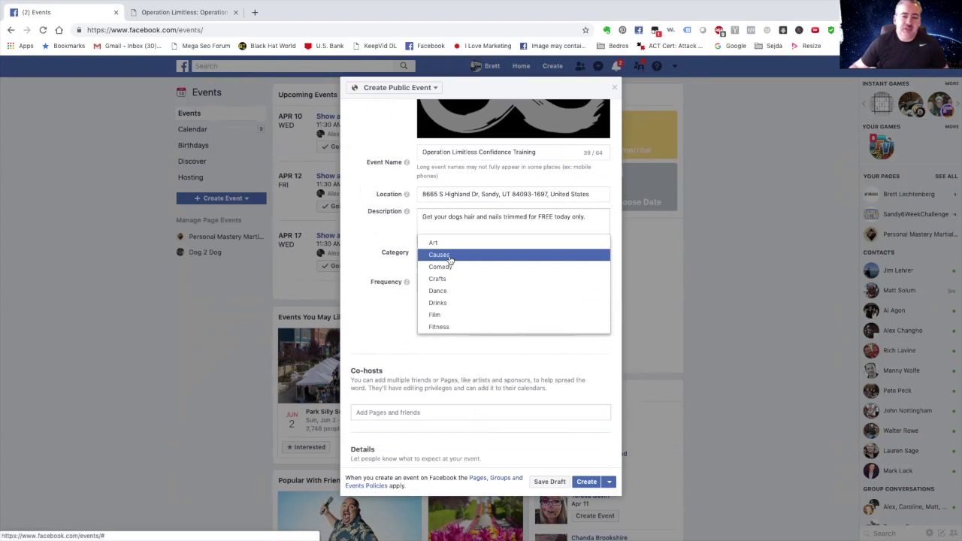
{"action": "scroll", "coordinate": [459, 301], "scroll_direction": "down", "scroll_amount": 3}
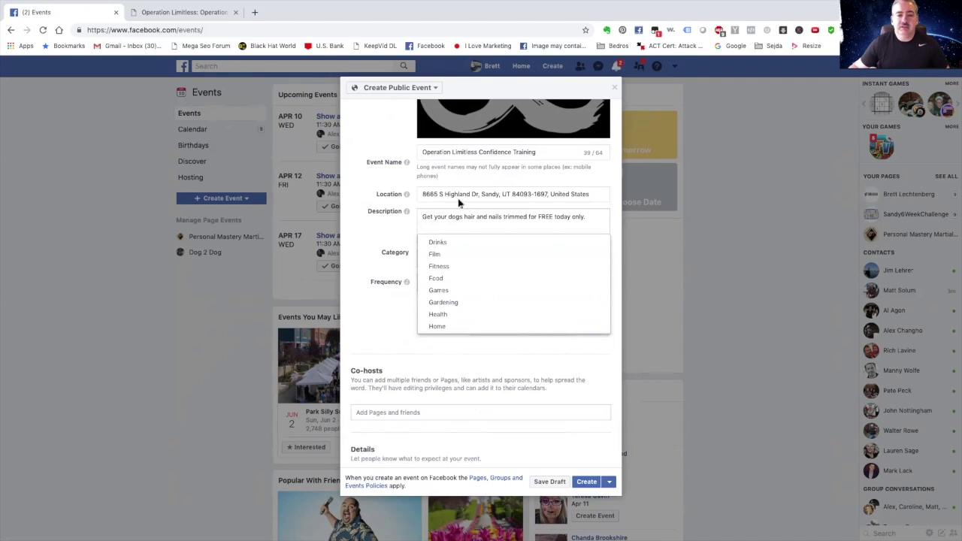
{"action": "left_click", "coordinate": [379, 272]}
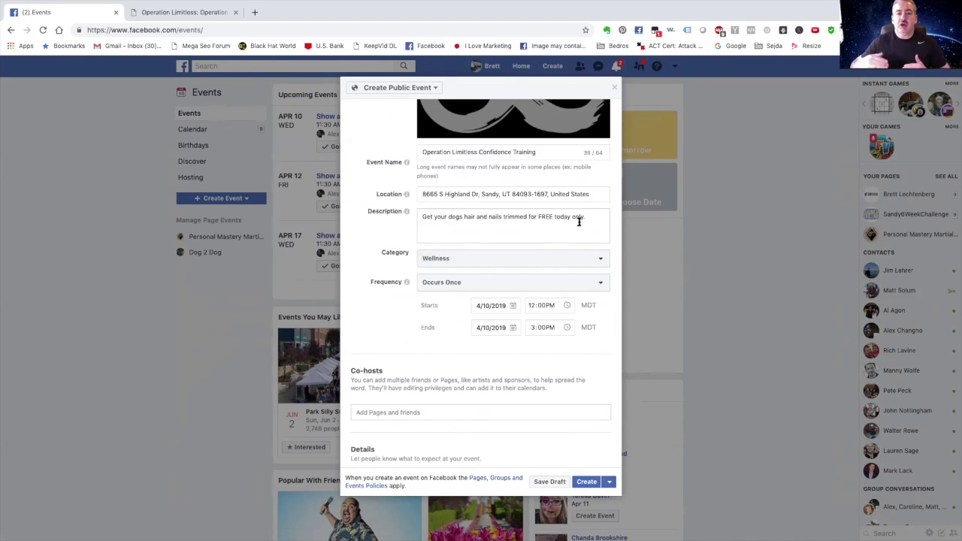
{"action": "left_click", "coordinate": [603, 286]}
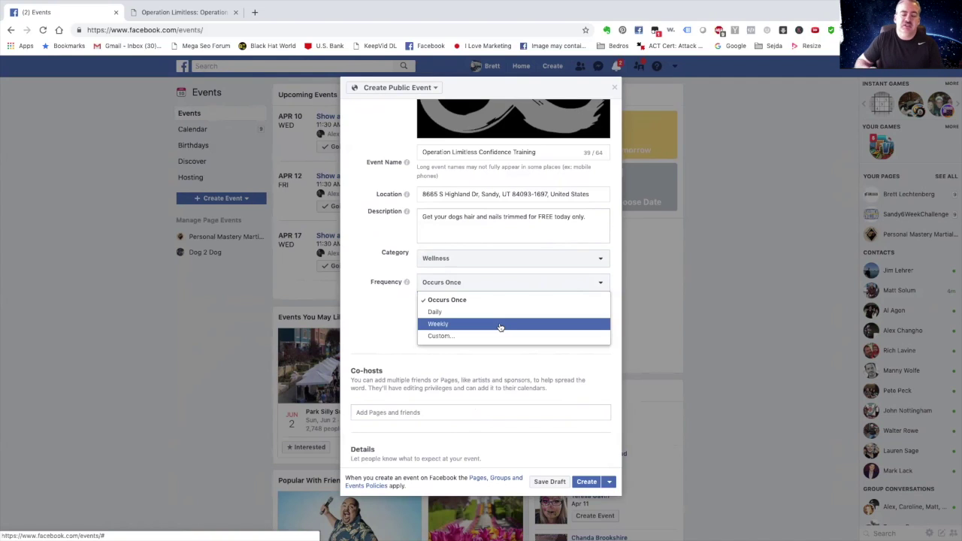
Set the event to repeat Daily, Apr 10–13, 2019, keeping the 12:00–3:00 PM times.
{"action": "left_click", "coordinate": [454, 313]}
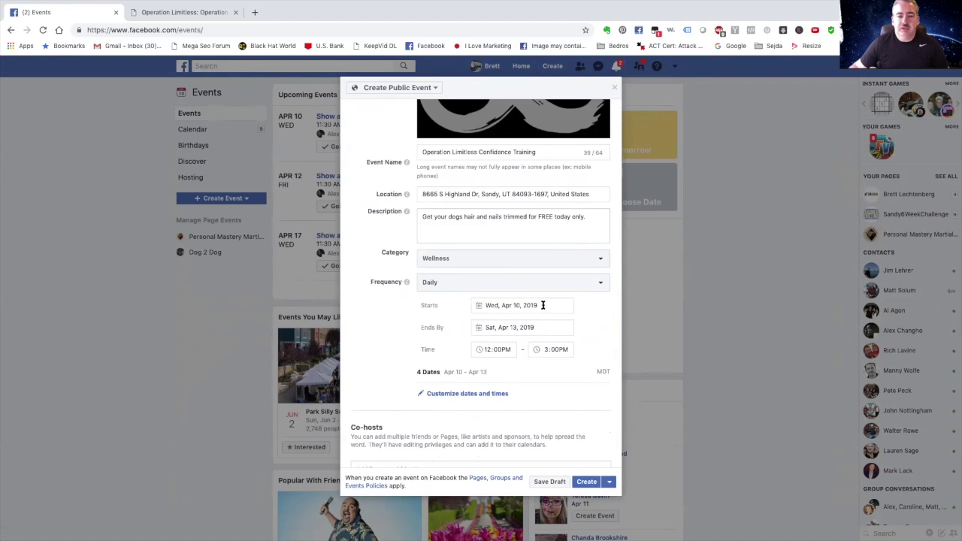
{"action": "left_click_drag", "start_coordinate": [539, 305], "coordinate": [486, 305]}
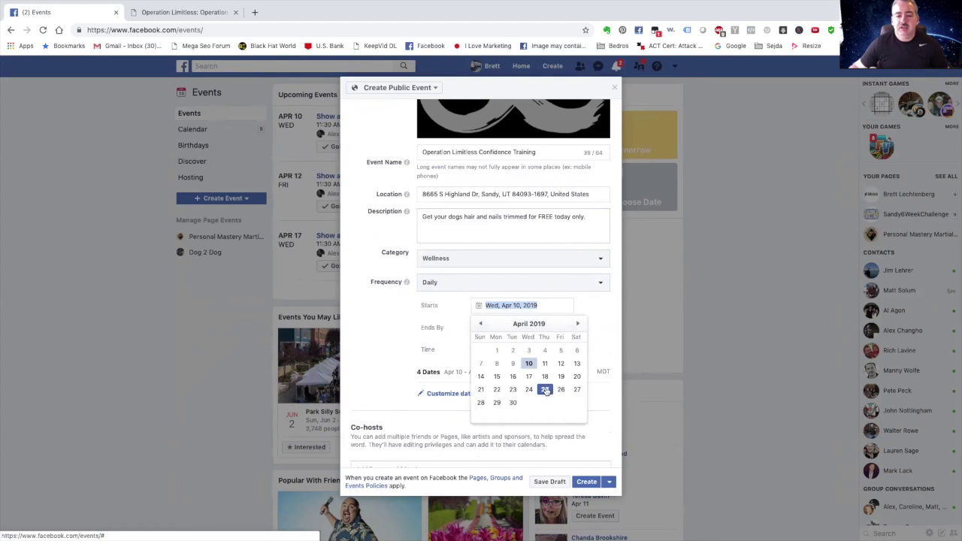
{"action": "left_click", "coordinate": [608, 334]}
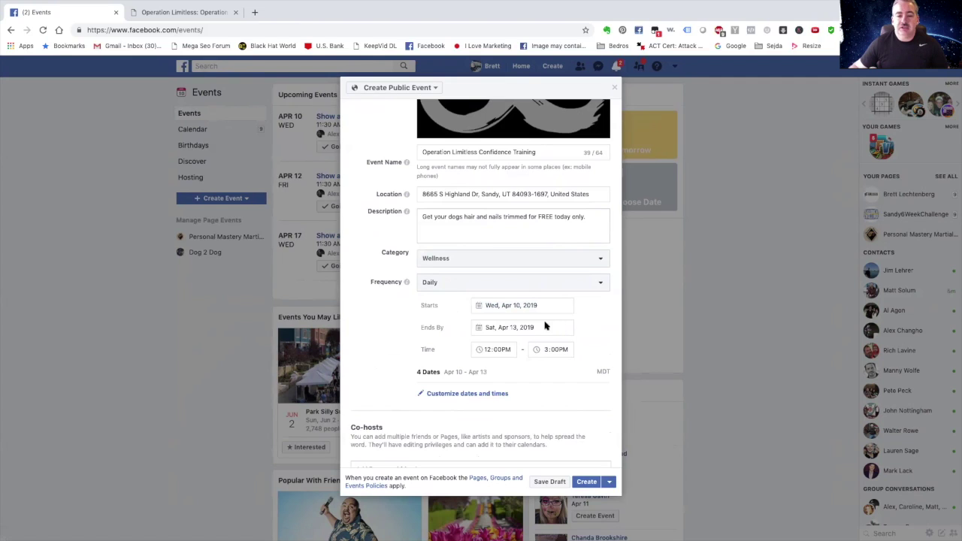
{"action": "scroll", "coordinate": [540, 327], "scroll_direction": "down", "scroll_amount": 2}
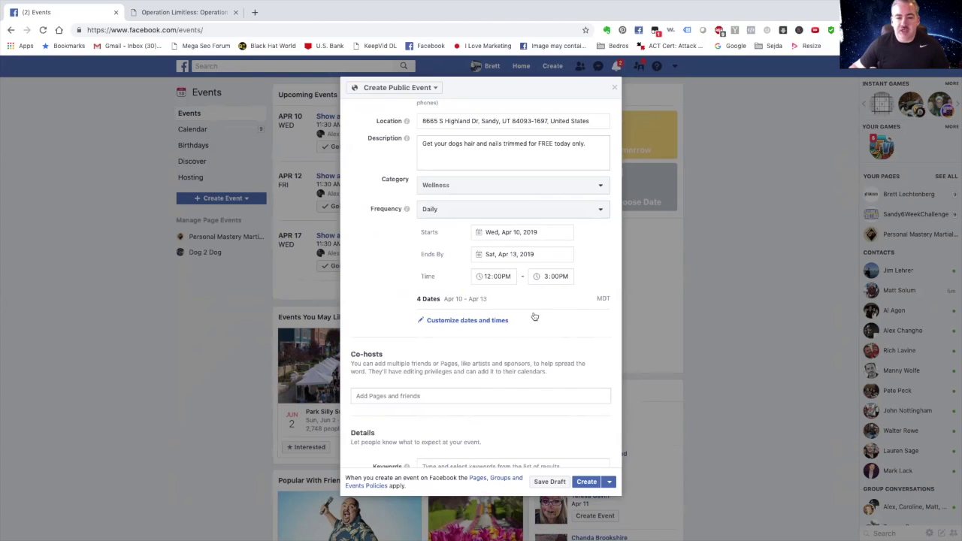
Scroll to the Co-hosts section and click into its 'Add Pages and friends' field.
{"action": "scroll", "coordinate": [533, 328], "scroll_direction": "down", "scroll_amount": 1}
{"action": "scroll", "coordinate": [533, 328], "scroll_direction": "down", "scroll_amount": 3}
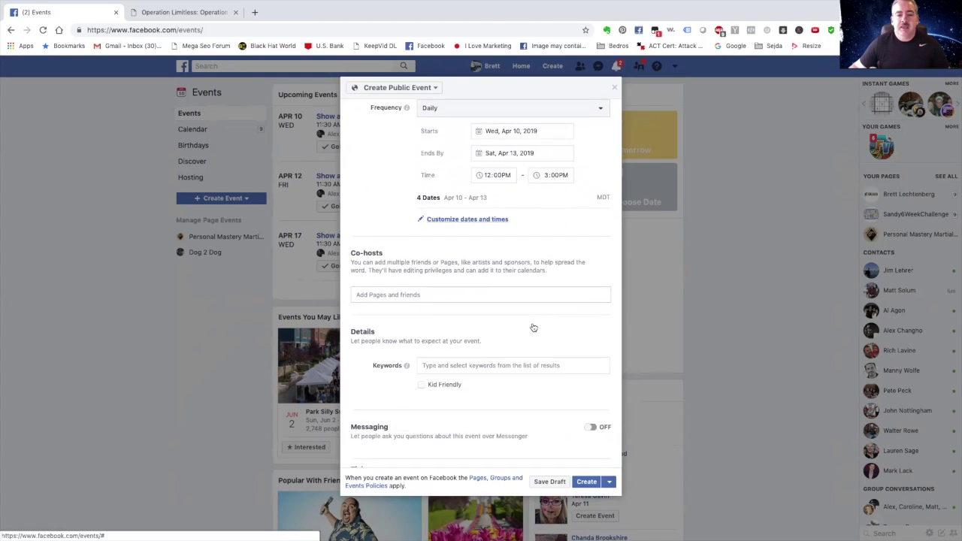
{"action": "scroll", "coordinate": [526, 222], "scroll_direction": "down", "scroll_amount": 3}
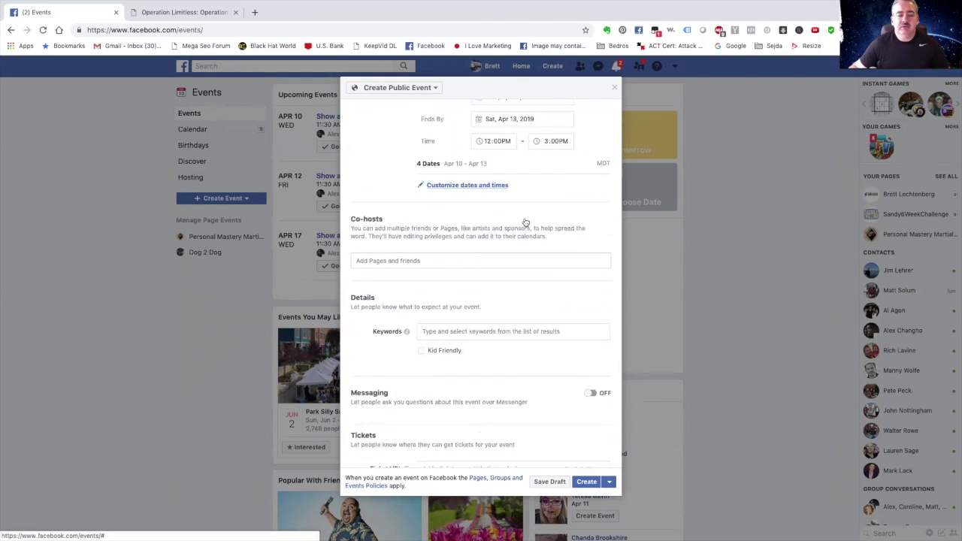
{"action": "left_click", "coordinate": [414, 216]}
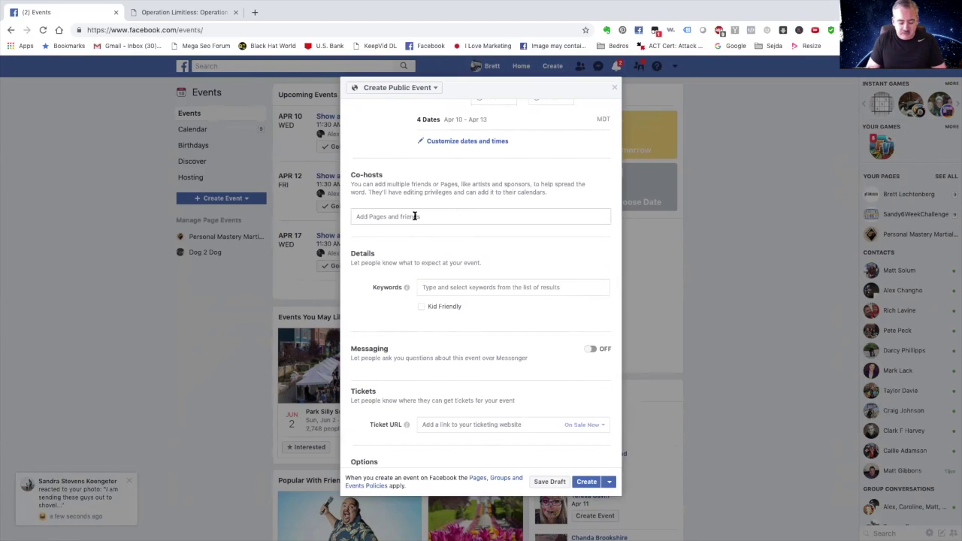
Invite the Page Personal Mastery Martial Arts as the event's co-host.
{"action": "type", "text": "Per"}
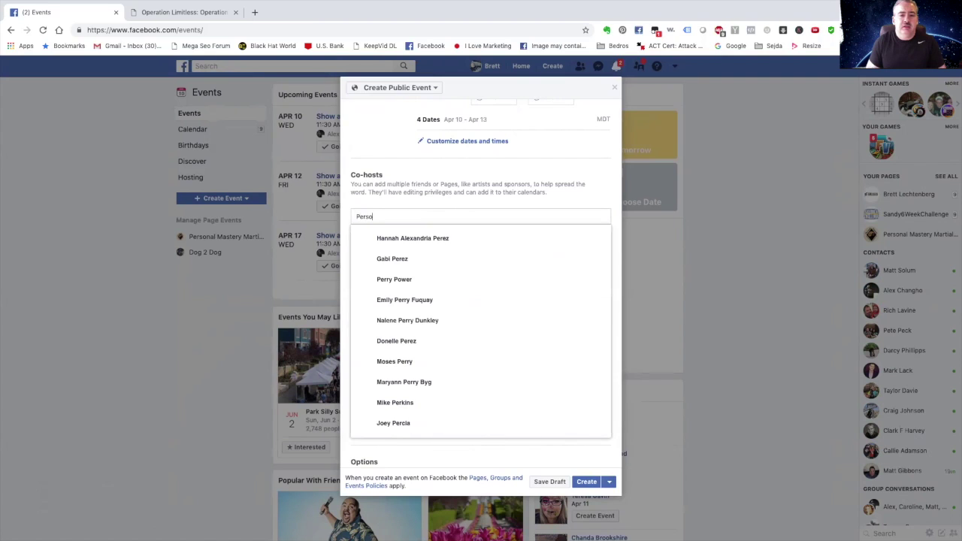
{"action": "type", "text": "sonal"}
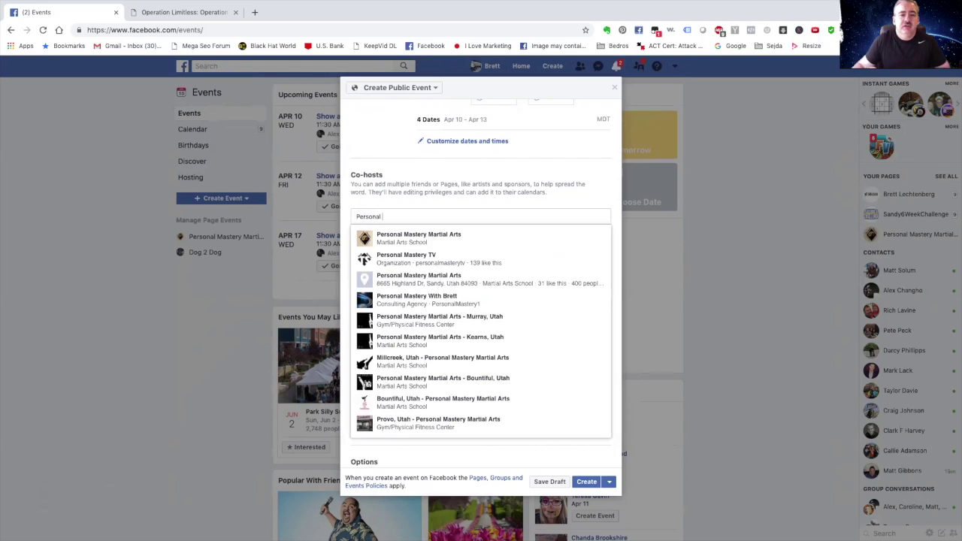
{"action": "left_click", "coordinate": [408, 242]}
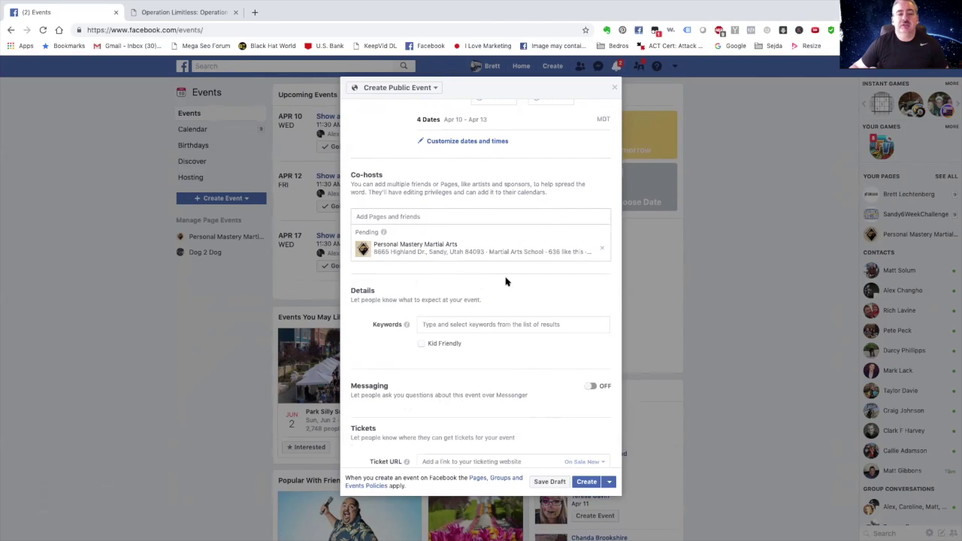
{"action": "scroll", "coordinate": [505, 281], "scroll_direction": "down", "scroll_amount": 2}
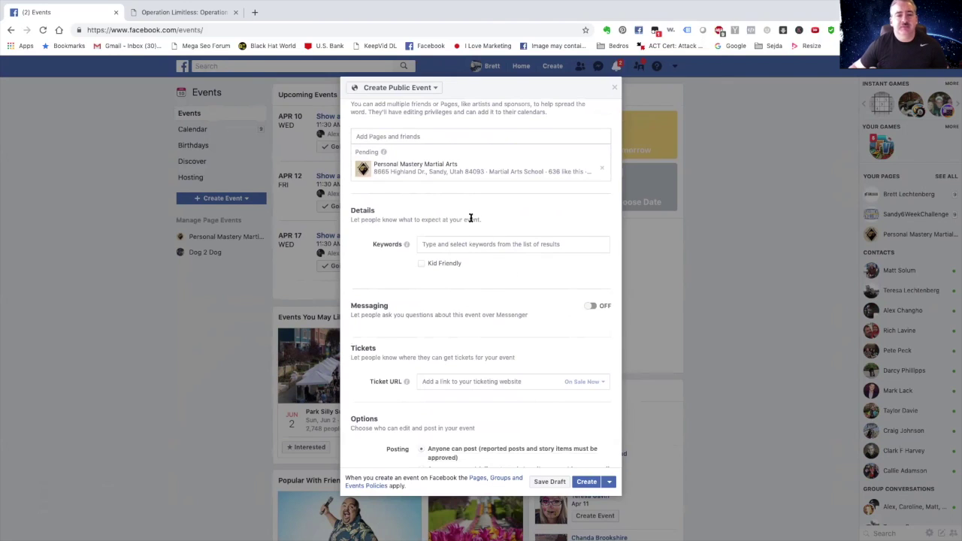
{"action": "left_click", "coordinate": [441, 244]}
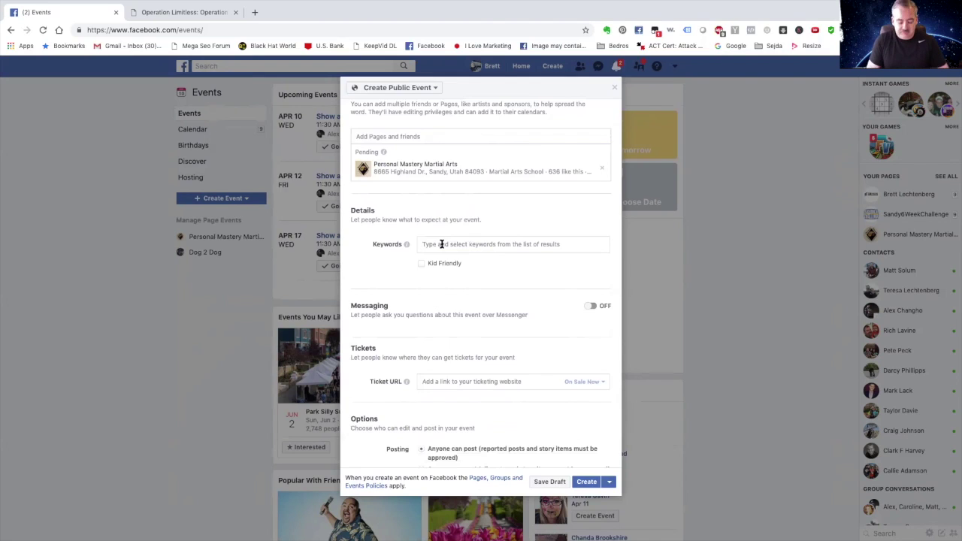
Try the keywords wellness, health, dog and Pet, clearing each one.
{"action": "type", "text": "wellne"}
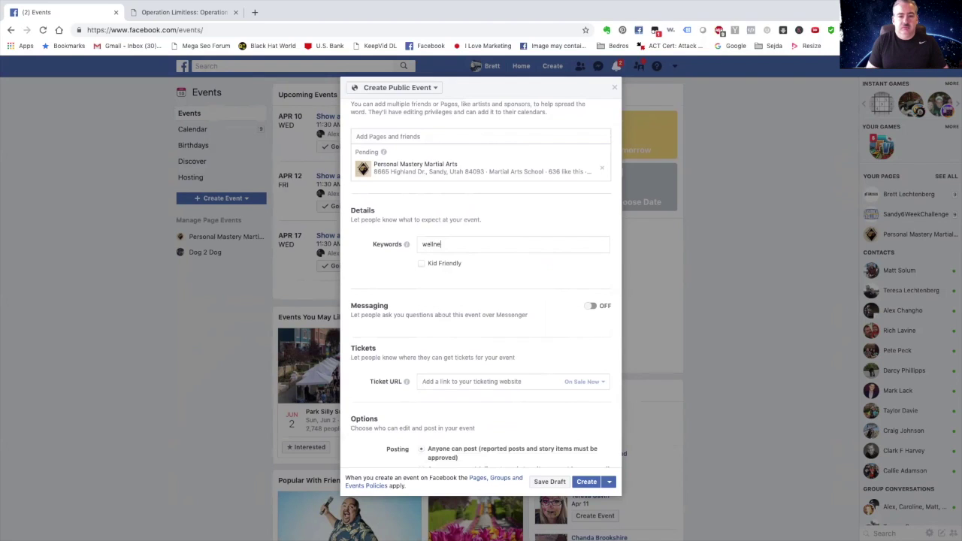
{"action": "type", "text": "ss"}
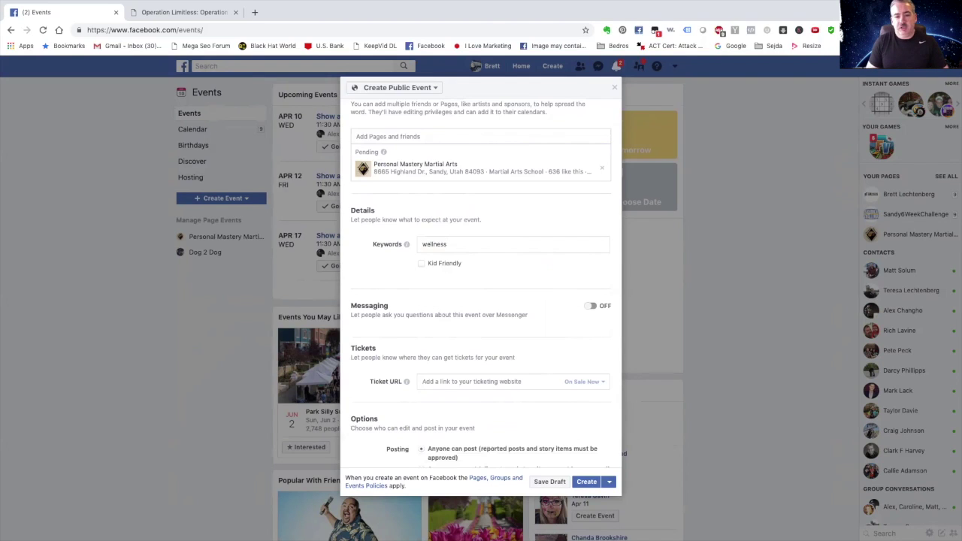
{"action": "key", "text": "BackSpace"}
{"action": "key", "text": "BackSpace"}
{"action": "key", "text": "BackSpace"}
{"action": "key", "text": "BackSpace"}
{"action": "key", "text": "BackSpace"}
{"action": "key", "text": "BackSpace"}
{"action": "key", "text": "BackSpace"}
{"action": "key", "text": "BackSpace"}
{"action": "type", "text": "health"}
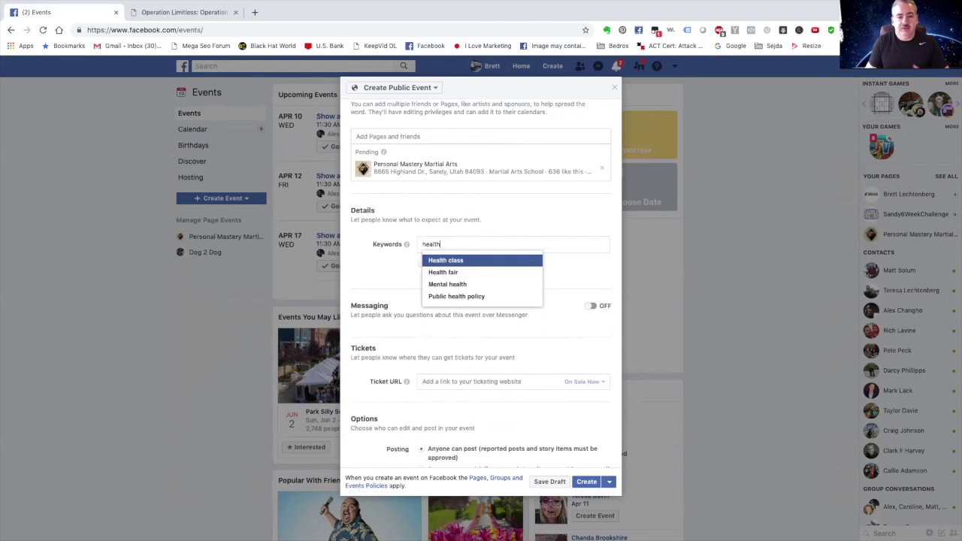
{"action": "key", "text": "Down"}
{"action": "key", "text": "Up"}
{"action": "key", "text": "Up"}
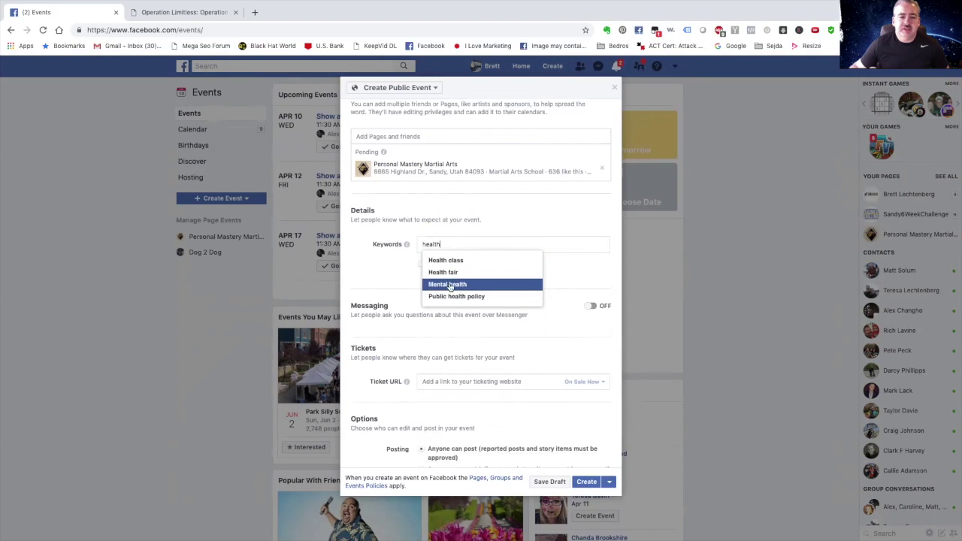
{"action": "double_click", "coordinate": [448, 244]}
{"action": "key", "text": "BackSpace"}
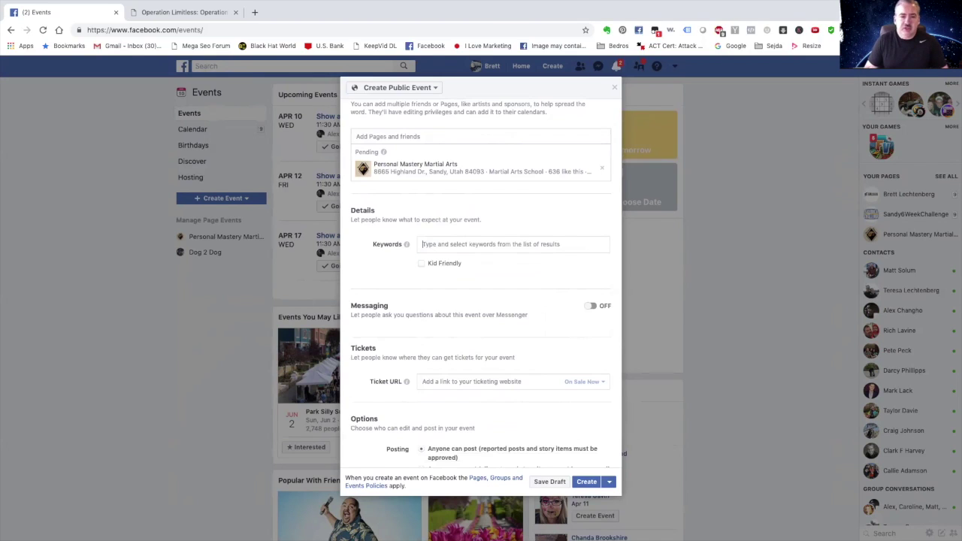
{"action": "type", "text": "dogs"}
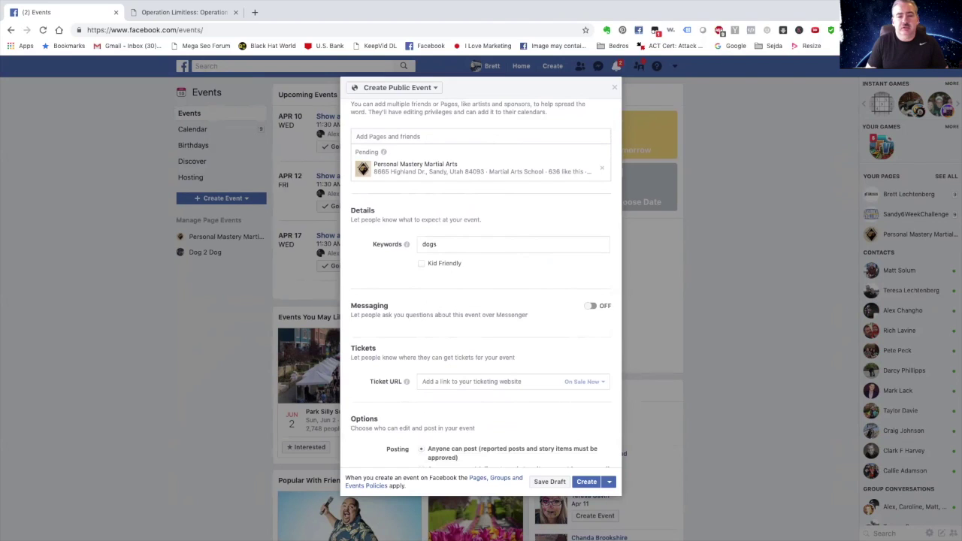
{"action": "key", "text": "BackSpace"}
{"action": "key", "text": "BackSpace"}
{"action": "key", "text": "BackSpace"}
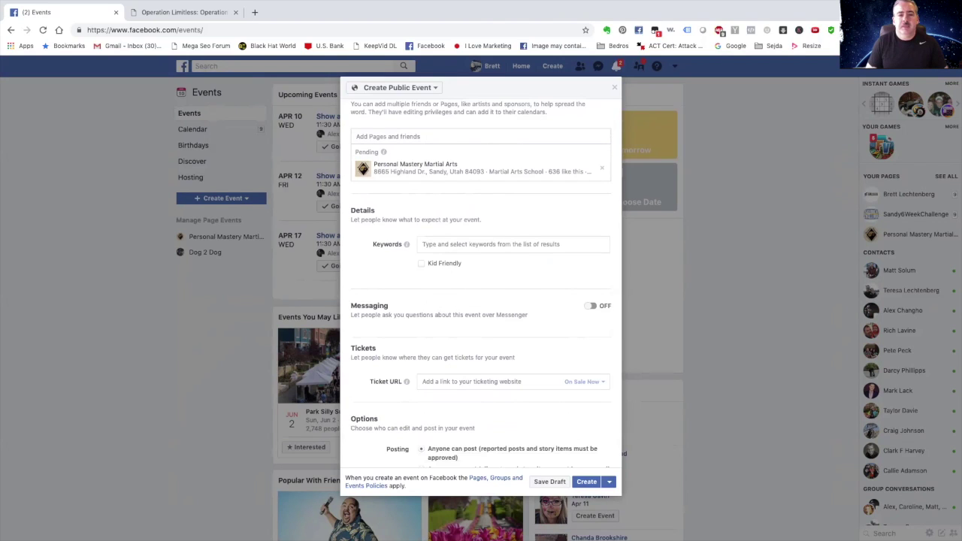
{"action": "type", "text": "Pet"}
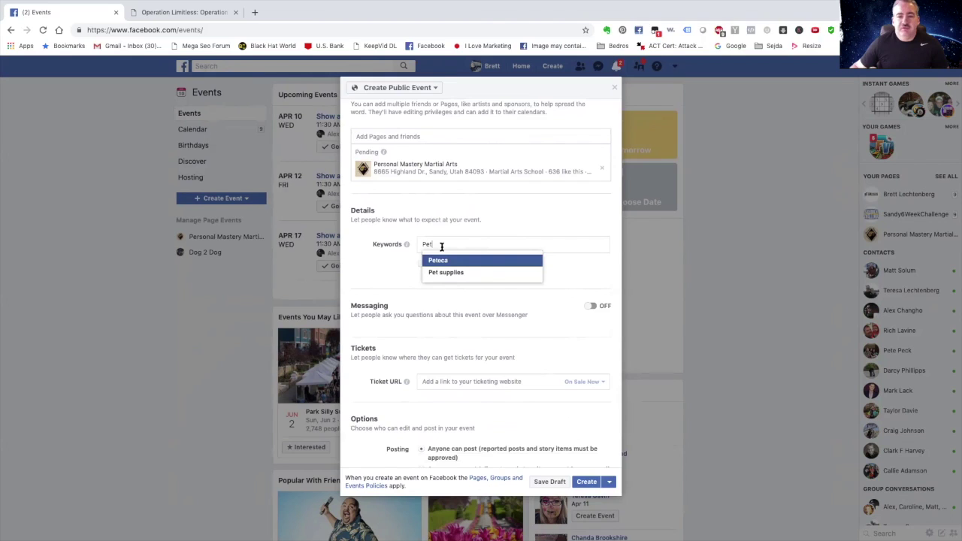
{"action": "key", "text": "BackSpace"}
{"action": "key", "text": "BackSpace"}
{"action": "key", "text": "BackSpace"}
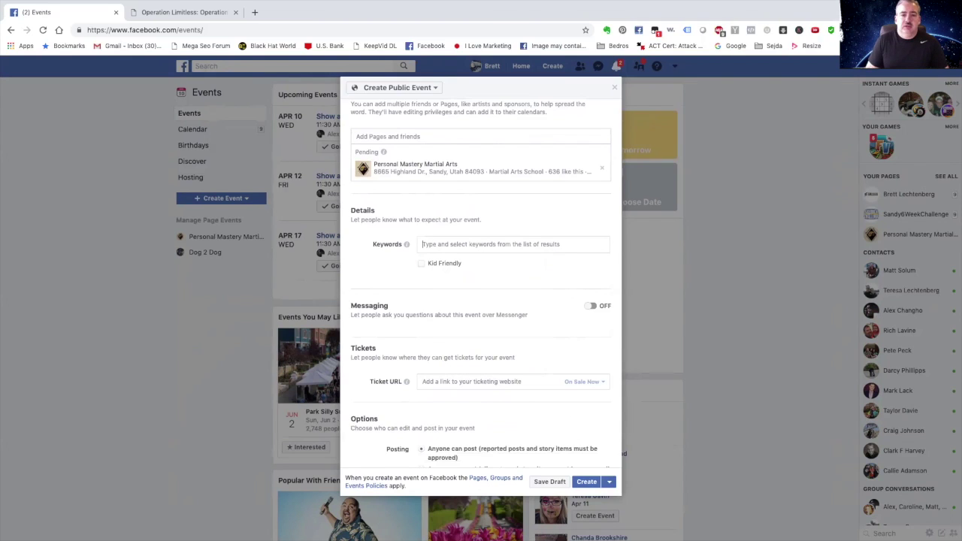
Try Fitnes, confidence and Dog, then enter 'pet' to list matching keyword suggestions.
{"action": "type", "text": "Fitnes"}
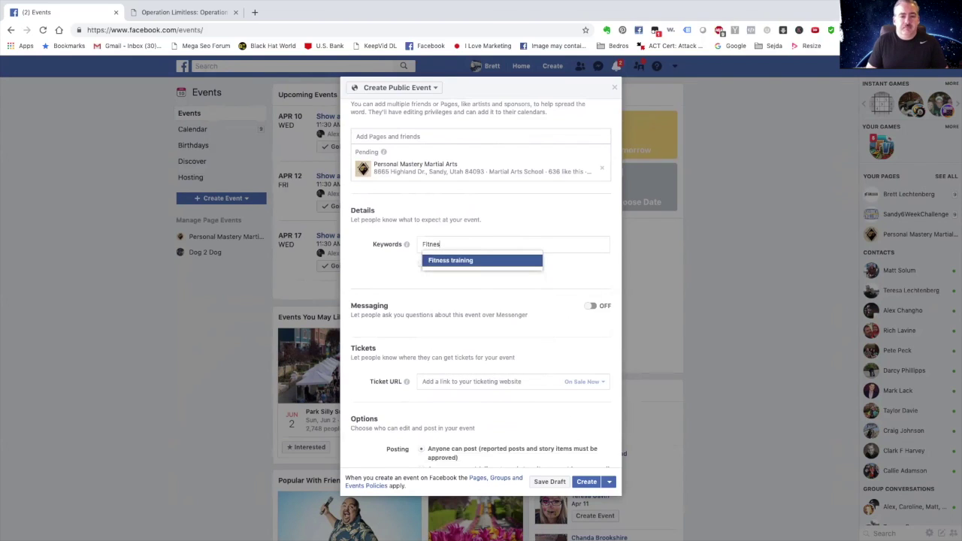
{"action": "key", "text": "BackSpace"}
{"action": "key", "text": "BackSpace"}
{"action": "key", "text": "BackSpace"}
{"action": "key", "text": "BackSpace"}
{"action": "key", "text": "BackSpace"}
{"action": "key", "text": "BackSpace"}
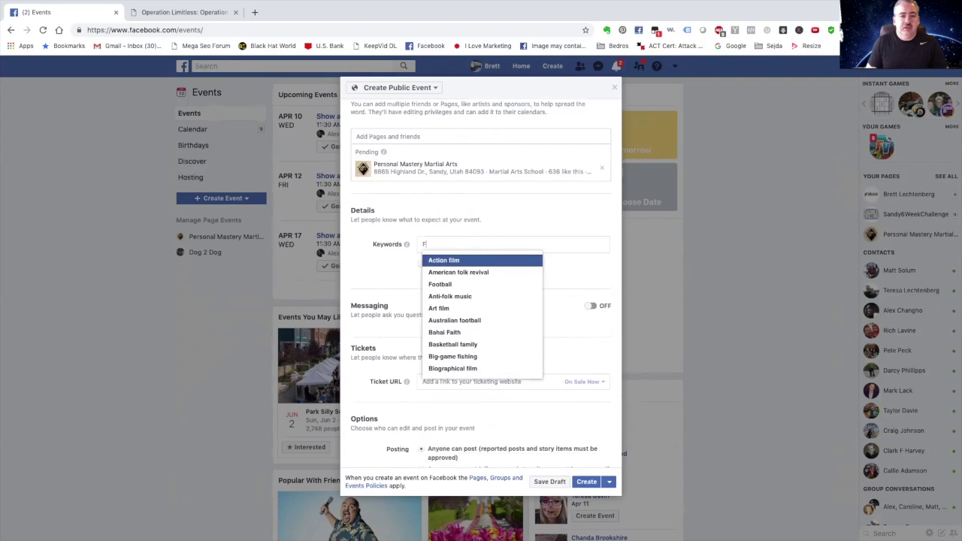
{"action": "type", "text": "confide"}
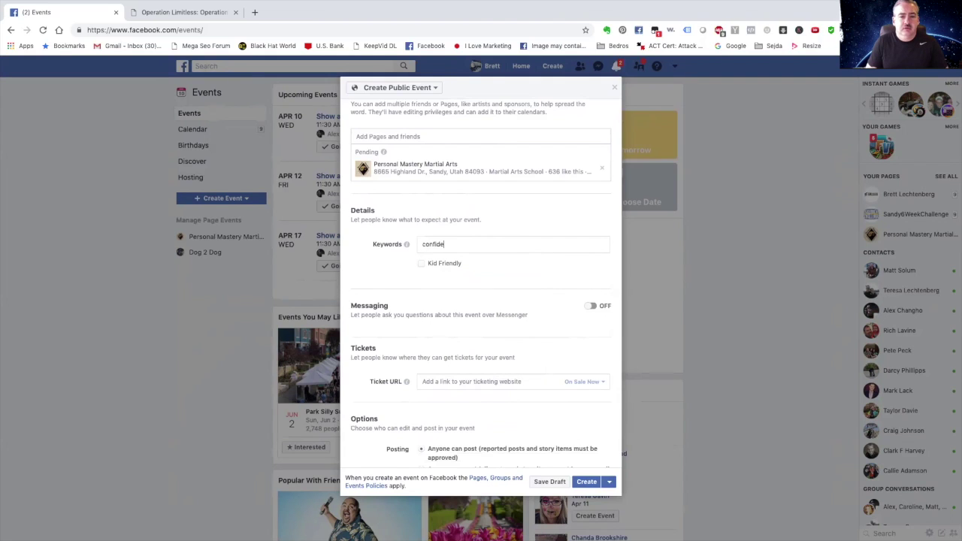
{"action": "type", "text": "nce"}
{"action": "key", "text": "BackSpace"}
{"action": "key", "text": "BackSpace"}
{"action": "key", "text": "BackSpace"}
{"action": "key", "text": "BackSpace"}
{"action": "key", "text": "BackSpace"}
{"action": "key", "text": "BackSpace"}
{"action": "key", "text": "BackSpace"}
{"action": "key", "text": "BackSpace"}
{"action": "key", "text": "BackSpace"}
{"action": "key", "text": "BackSpace"}
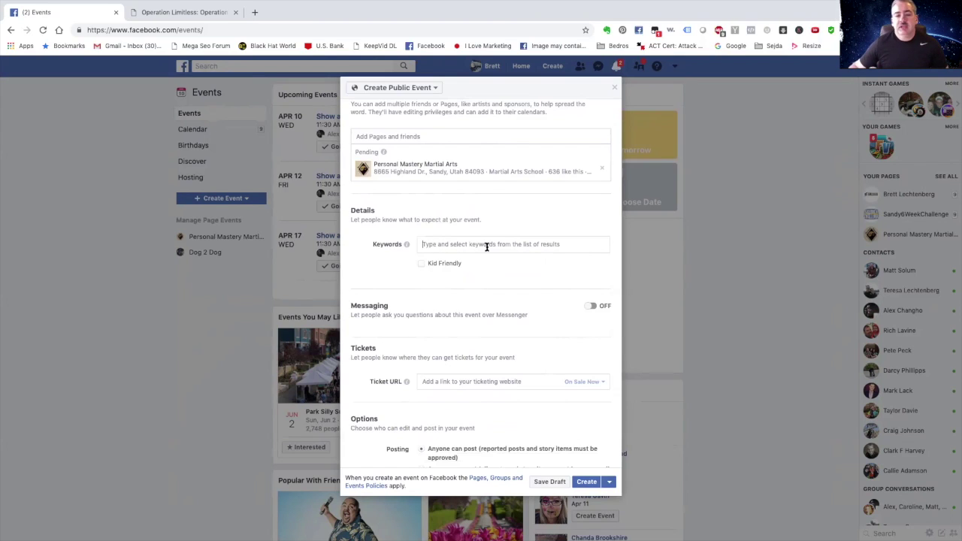
{"action": "left_click", "coordinate": [459, 247]}
{"action": "type", "text": "Dog"}
{"action": "key", "text": "BackSpace"}
{"action": "key", "text": "BackSpace"}
{"action": "key", "text": "BackSpace"}
{"action": "type", "text": "pet"}
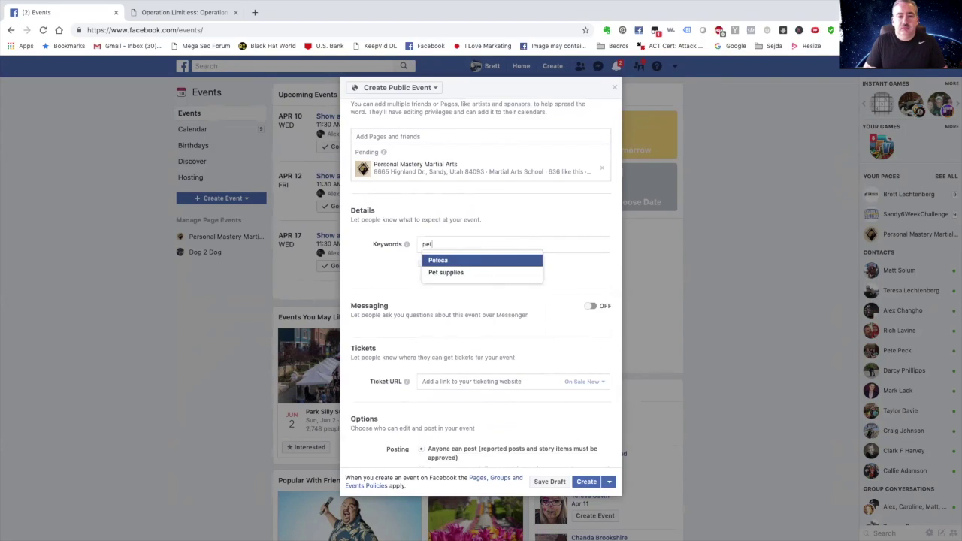
Add Pet supplies as the event keyword and mark the event Kid Friendly.
{"action": "left_click", "coordinate": [451, 272]}
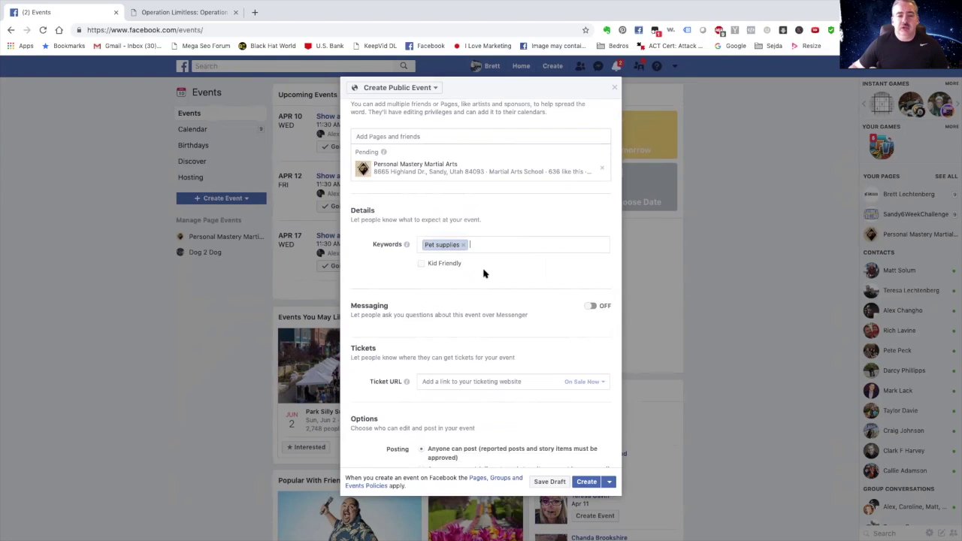
{"action": "left_click", "coordinate": [423, 265]}
{"action": "scroll", "coordinate": [497, 280], "scroll_direction": "down", "scroll_amount": 1}
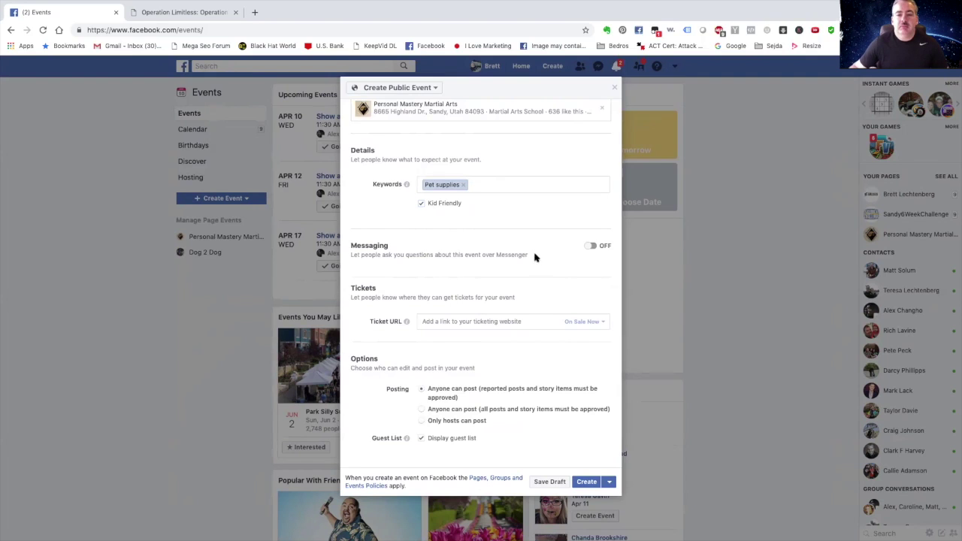
Switch Messaging on so people can ask questions about the event in Messenger.
{"action": "left_click", "coordinate": [593, 248]}
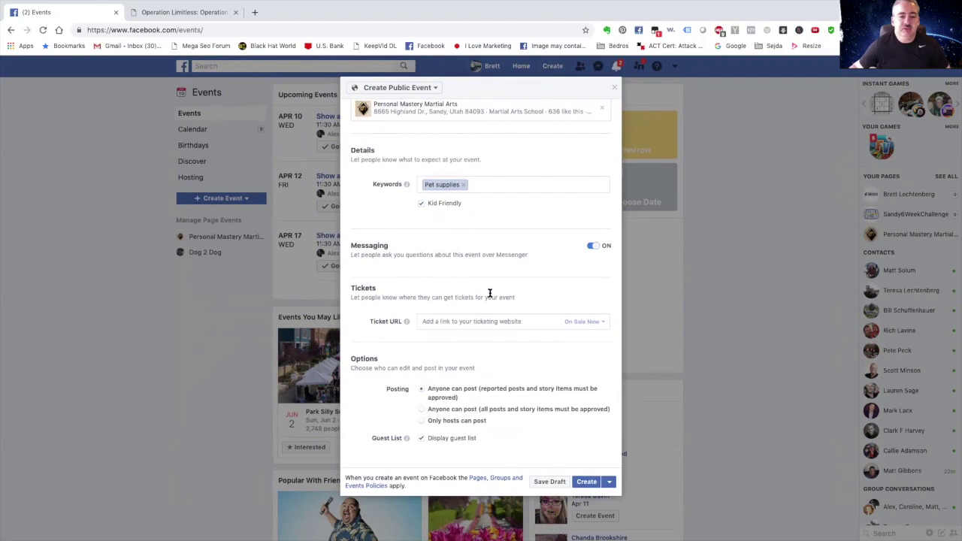
{"action": "scroll", "coordinate": [486, 294], "scroll_direction": "down", "scroll_amount": 2}
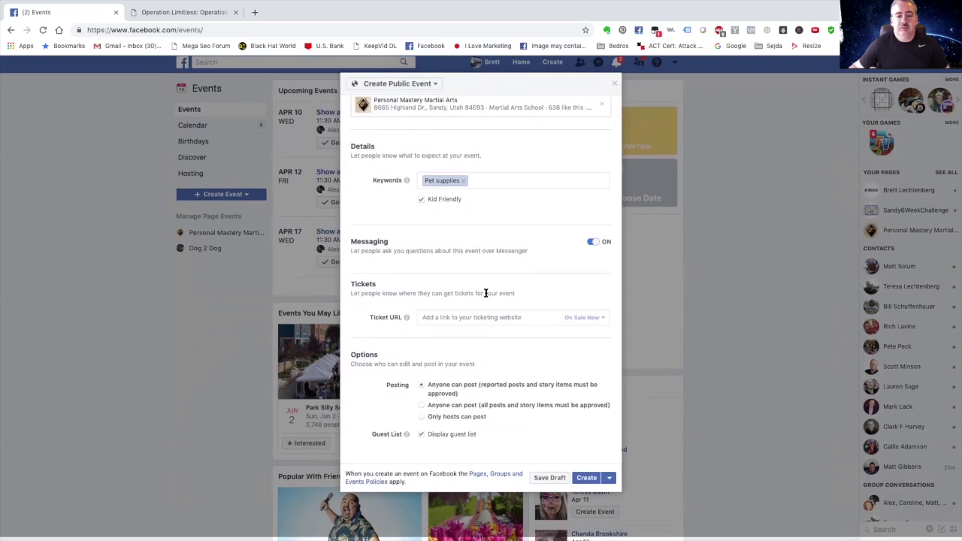
{"action": "scroll", "coordinate": [491, 359], "scroll_direction": "down", "scroll_amount": 2}
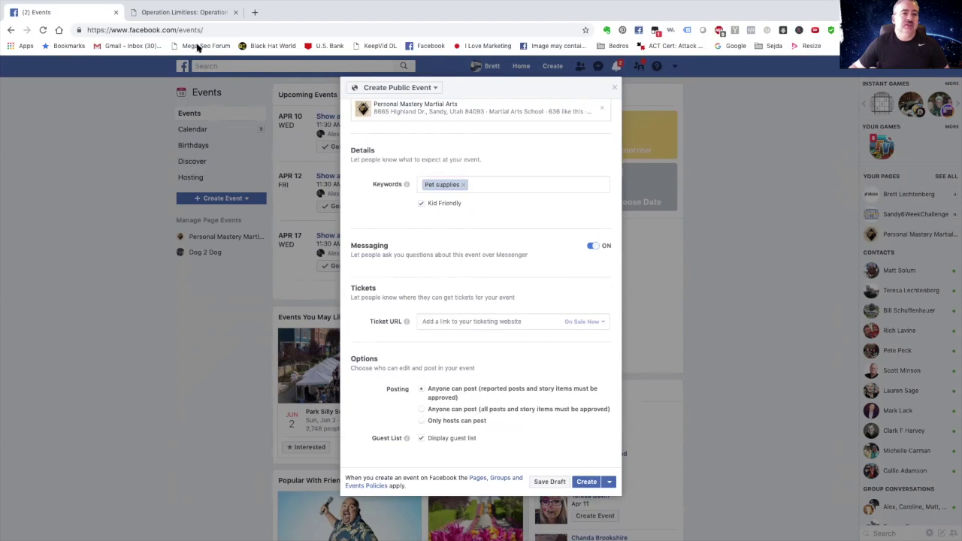
Copy the Operation Limitless registration page URL and paste it as the event's Ticket URL.
{"action": "left_click", "coordinate": [201, 11]}
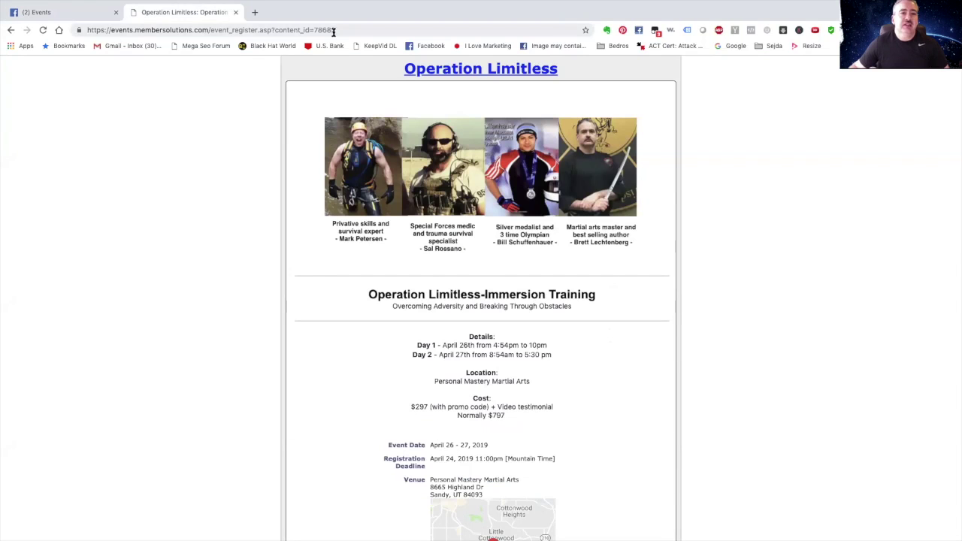
{"action": "left_click", "coordinate": [334, 31]}
{"action": "right_click", "coordinate": [323, 31]}
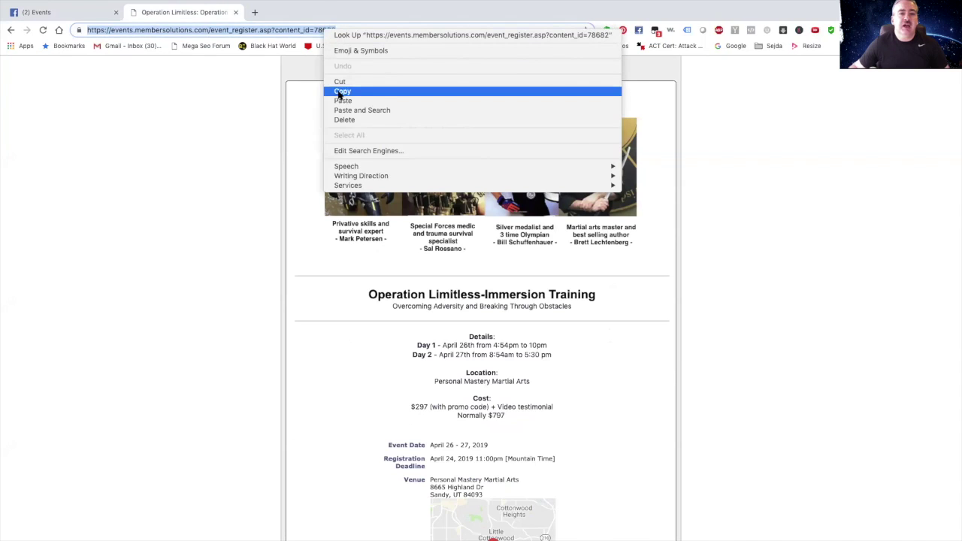
{"action": "left_click", "coordinate": [340, 93]}
{"action": "left_click", "coordinate": [102, 11]}
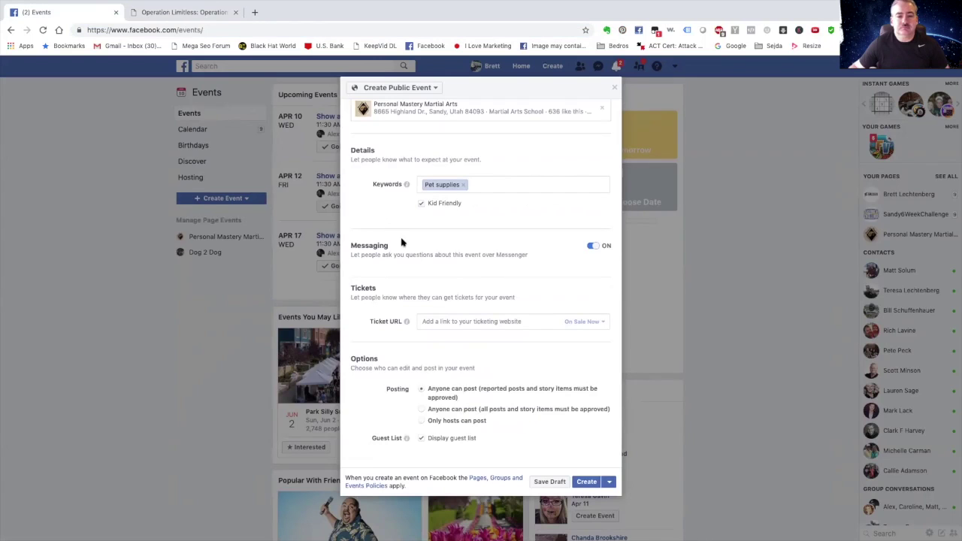
{"action": "right_click", "coordinate": [434, 321]}
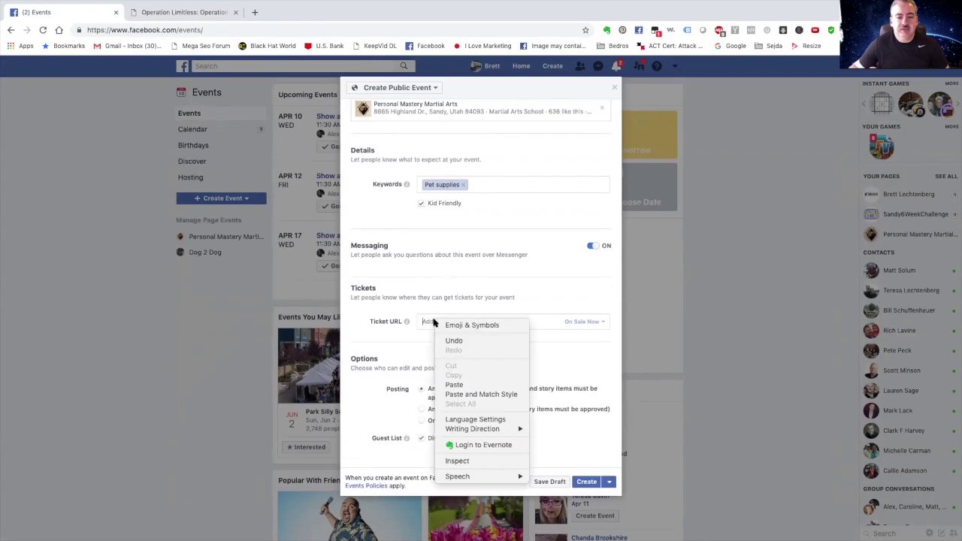
{"action": "left_click", "coordinate": [467, 386]}
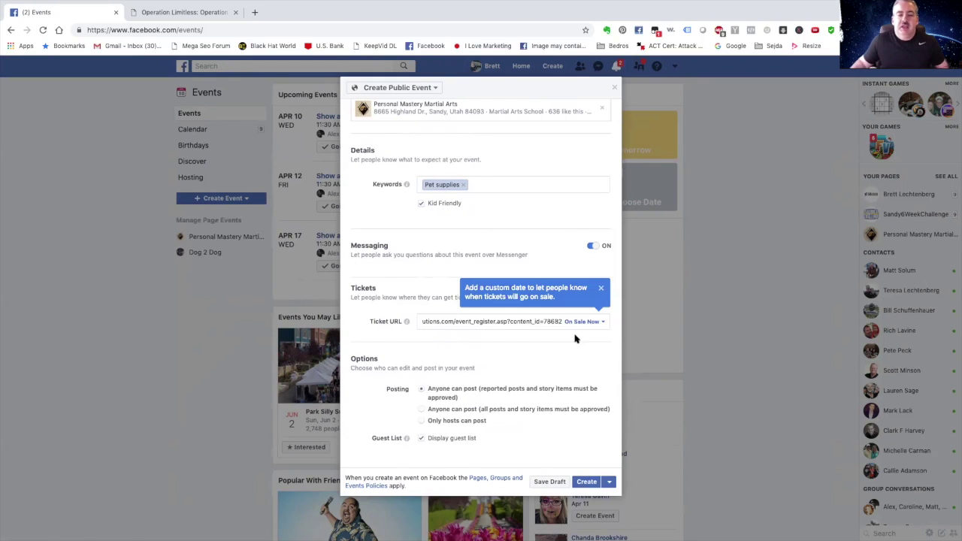
{"action": "left_click", "coordinate": [575, 336]}
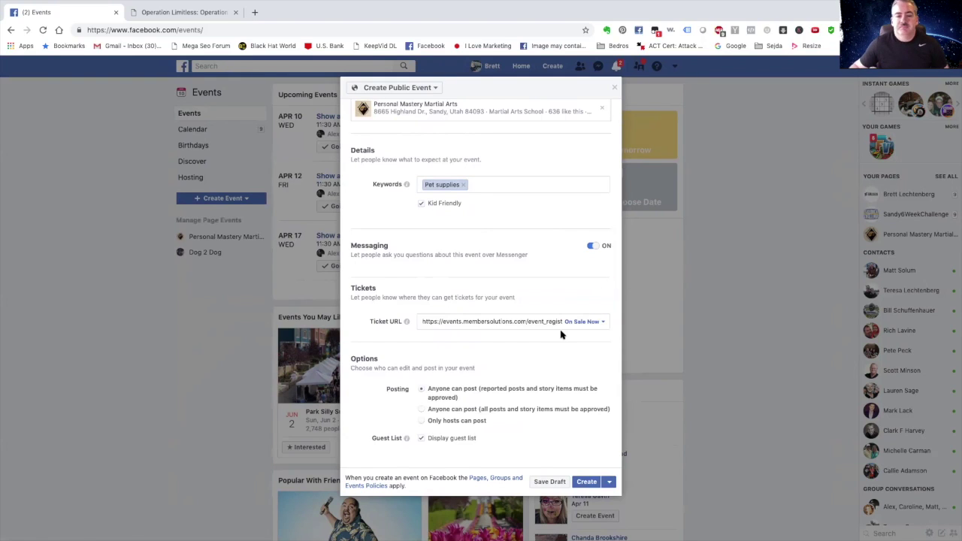
{"action": "left_click", "coordinate": [604, 322]}
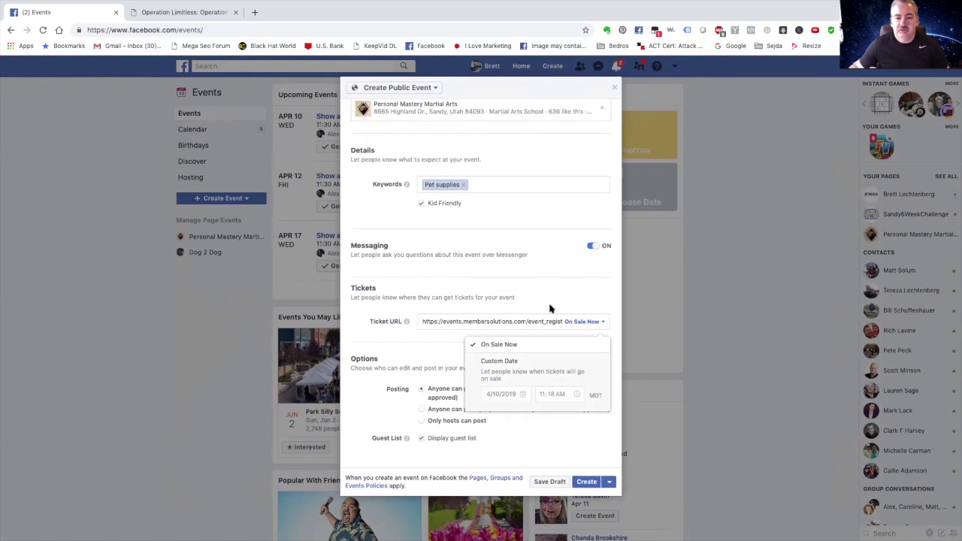
{"action": "left_click", "coordinate": [549, 273]}
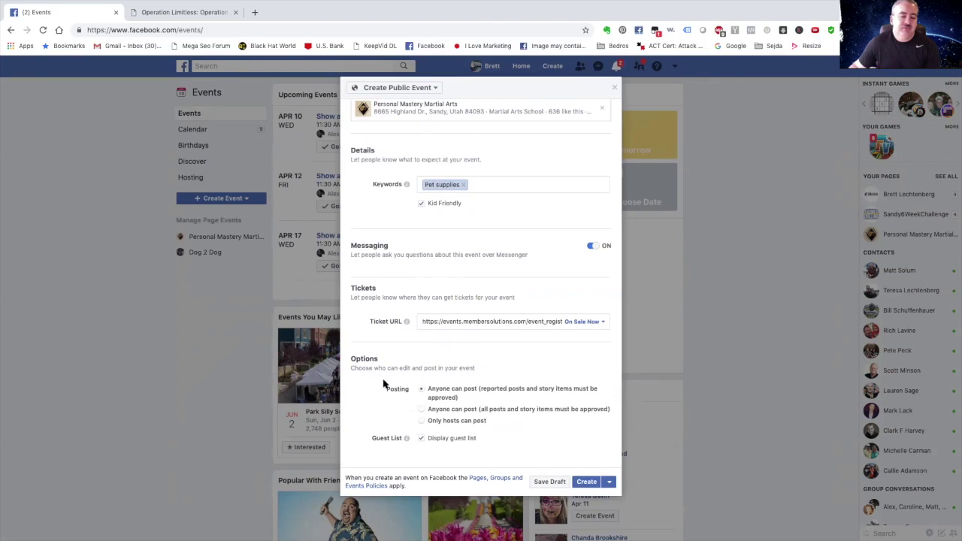
Let anyone post with posts needing approval, and show the event's guest list.
{"action": "left_click", "coordinate": [421, 390]}
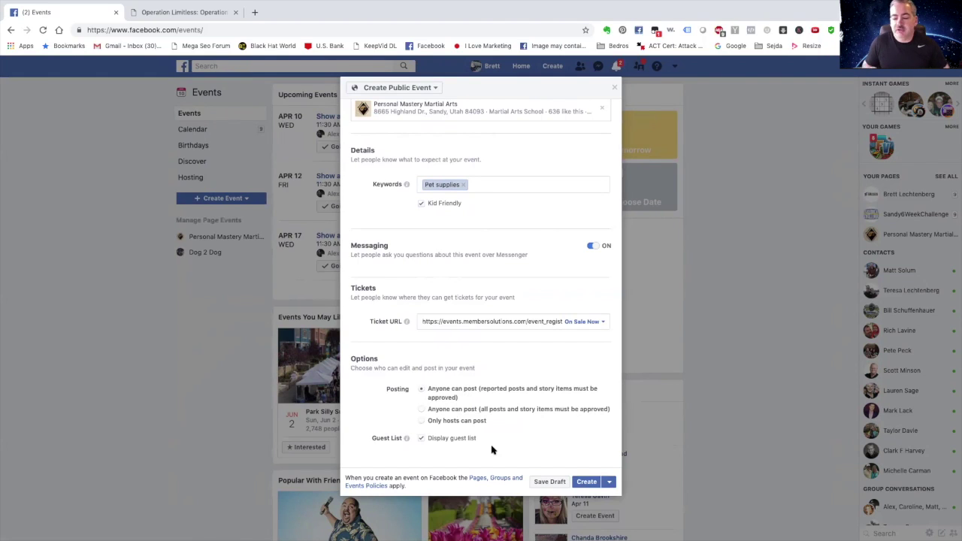
{"action": "left_click", "coordinate": [422, 439]}
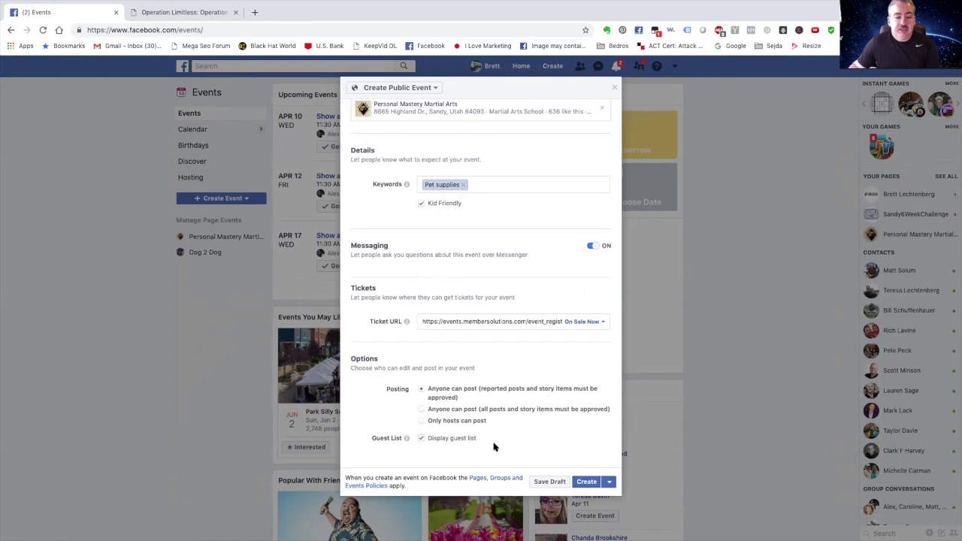
{"action": "scroll", "coordinate": [497, 445], "scroll_direction": "up", "scroll_amount": 2}
{"action": "scroll", "coordinate": [497, 444], "scroll_direction": "down", "scroll_amount": 2}
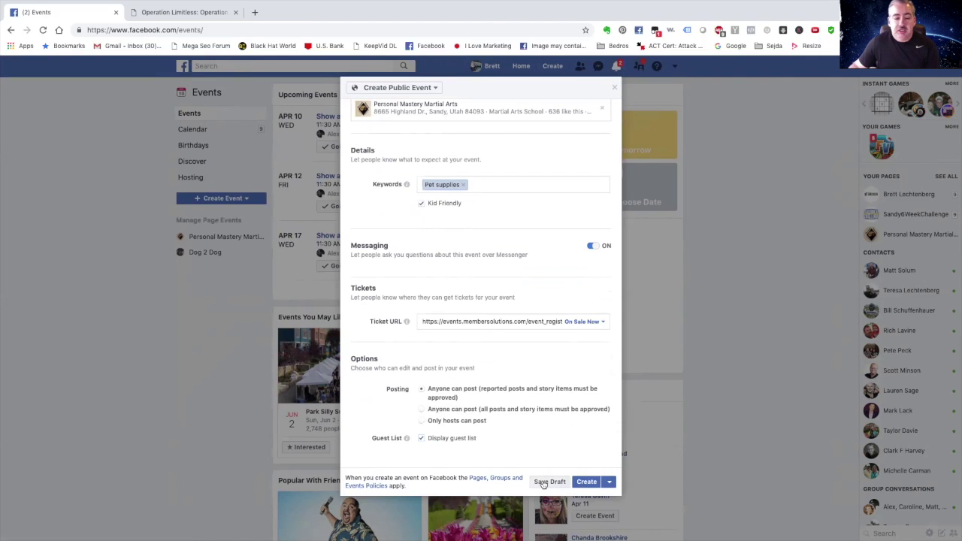
Review the remaining event fields, briefly revealing then dismissing the scheduling option.
{"action": "scroll", "coordinate": [519, 338], "scroll_direction": "up", "scroll_amount": 10}
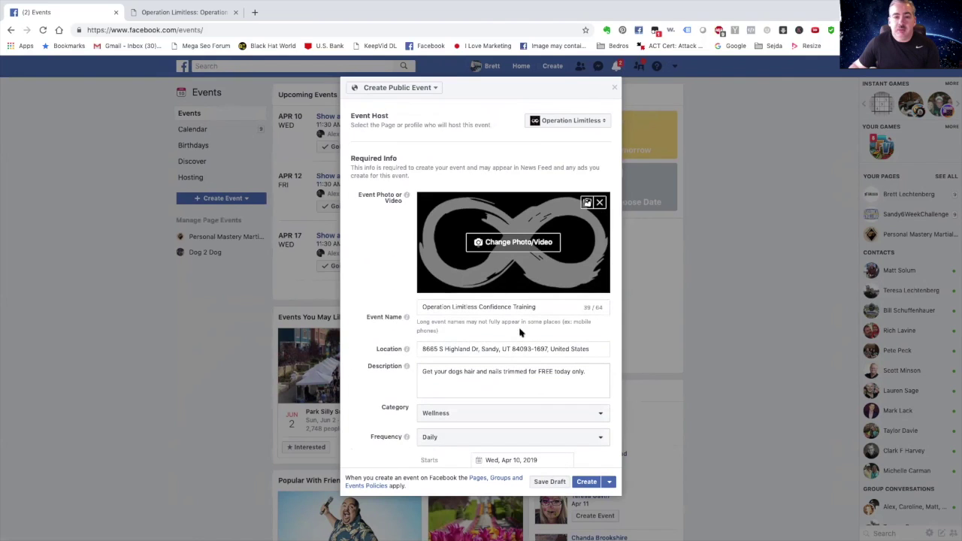
{"action": "scroll", "coordinate": [564, 418], "scroll_direction": "down", "scroll_amount": 10}
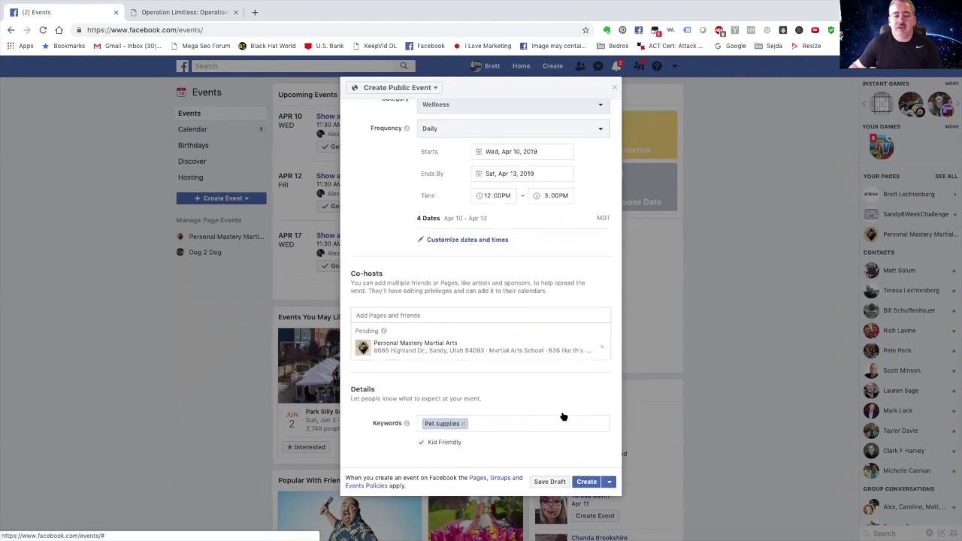
{"action": "scroll", "coordinate": [564, 418], "scroll_direction": "down", "scroll_amount": 2}
{"action": "scroll", "coordinate": [564, 418], "scroll_direction": "up", "scroll_amount": 3}
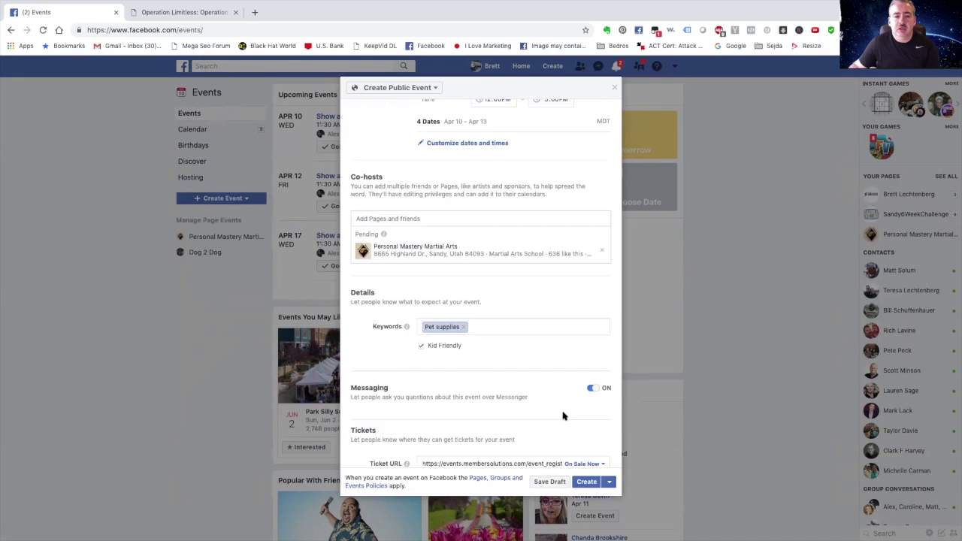
{"action": "scroll", "coordinate": [564, 417], "scroll_direction": "down", "scroll_amount": 4}
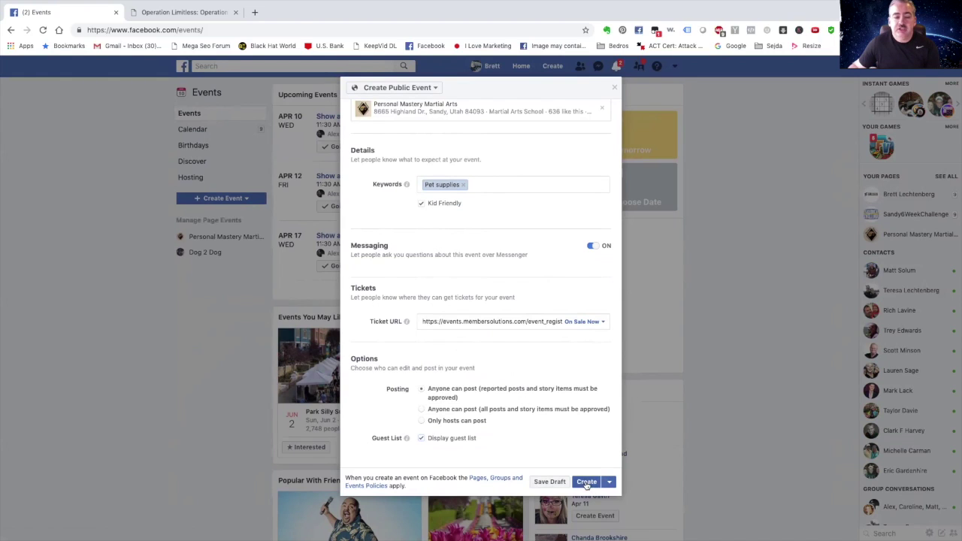
{"action": "scroll", "coordinate": [546, 421], "scroll_direction": "up", "scroll_amount": 3}
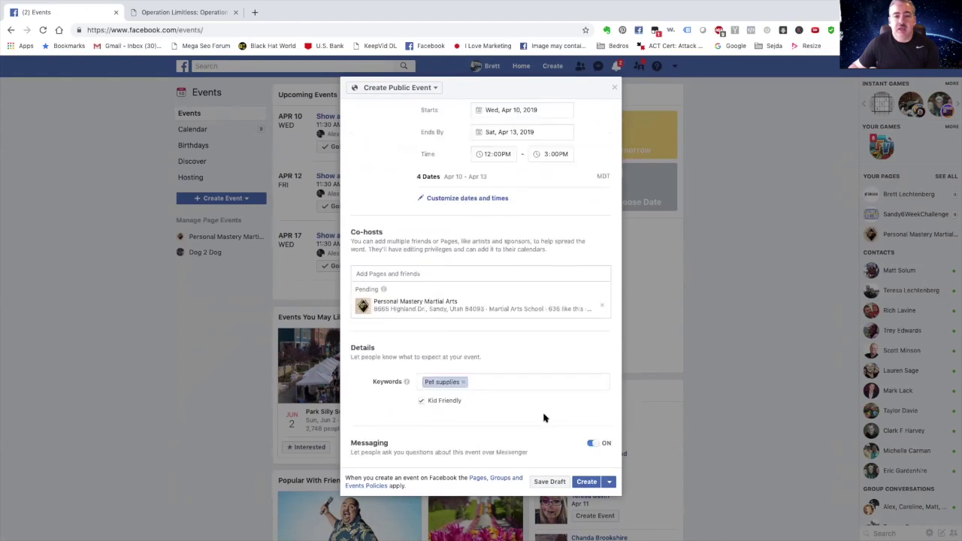
{"action": "scroll", "coordinate": [546, 417], "scroll_direction": "down", "scroll_amount": 3}
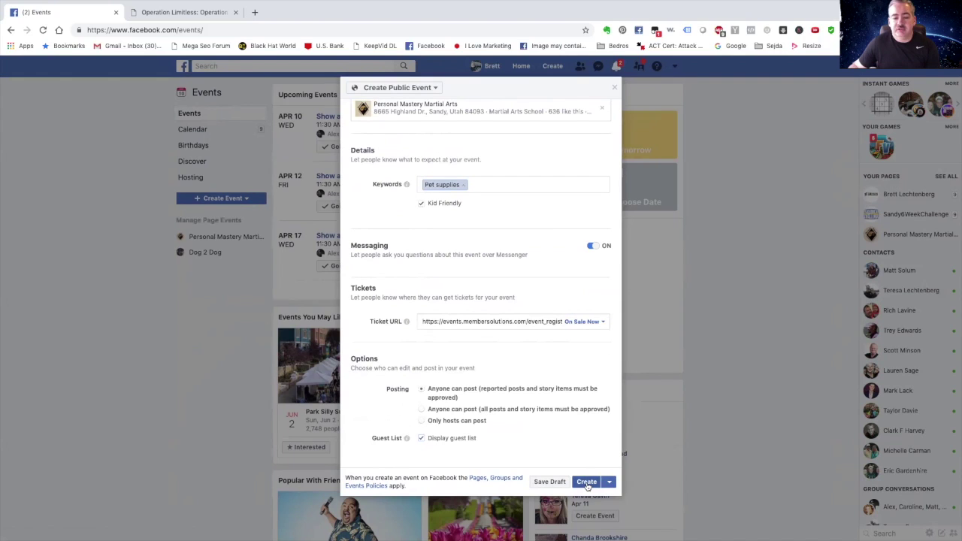
{"action": "left_click", "coordinate": [608, 482]}
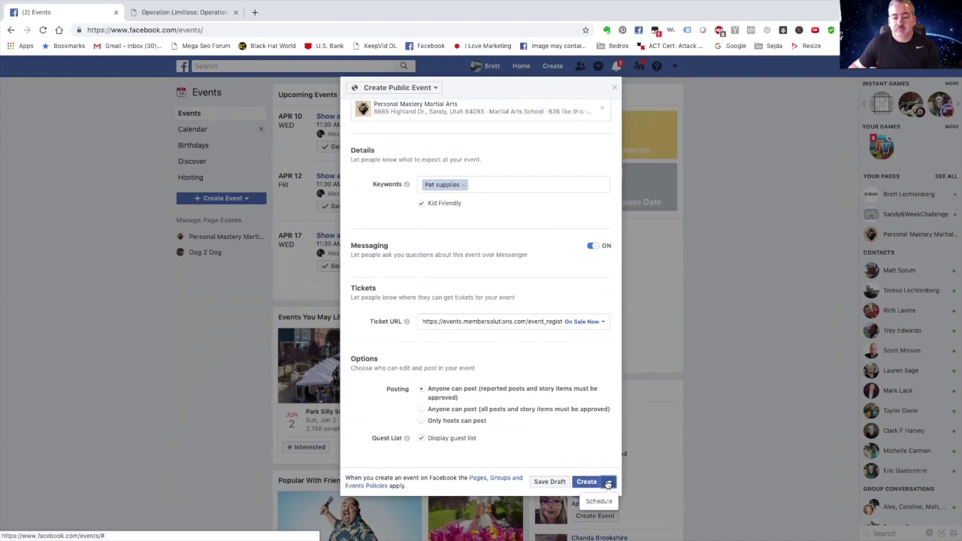
{"action": "left_click", "coordinate": [607, 483]}
Publish the event, check its new page and Share options, then press Boost Event.
{"action": "left_click", "coordinate": [587, 482]}
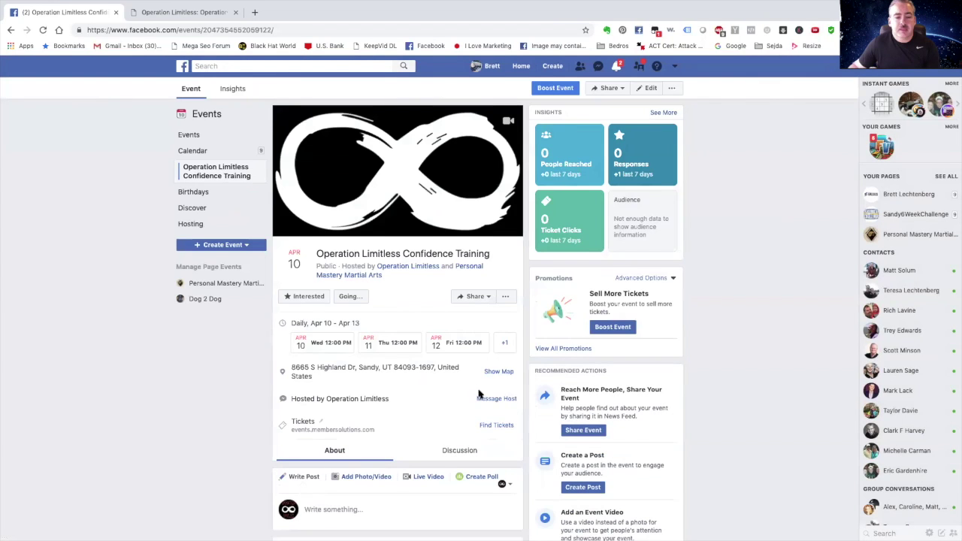
{"action": "scroll", "coordinate": [472, 385], "scroll_direction": "down", "scroll_amount": 2}
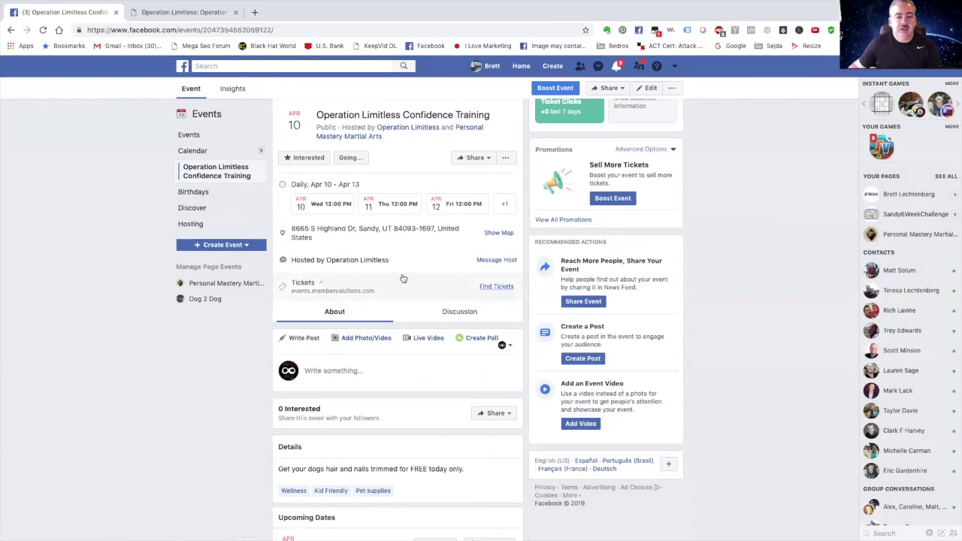
{"action": "scroll", "coordinate": [409, 263], "scroll_direction": "up", "scroll_amount": 1}
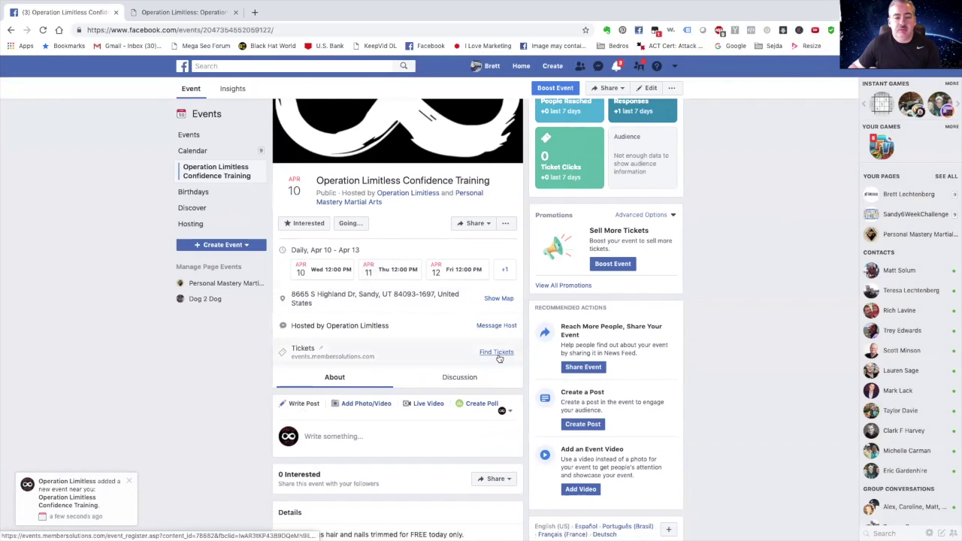
{"action": "scroll", "coordinate": [448, 282], "scroll_direction": "up", "scroll_amount": 2}
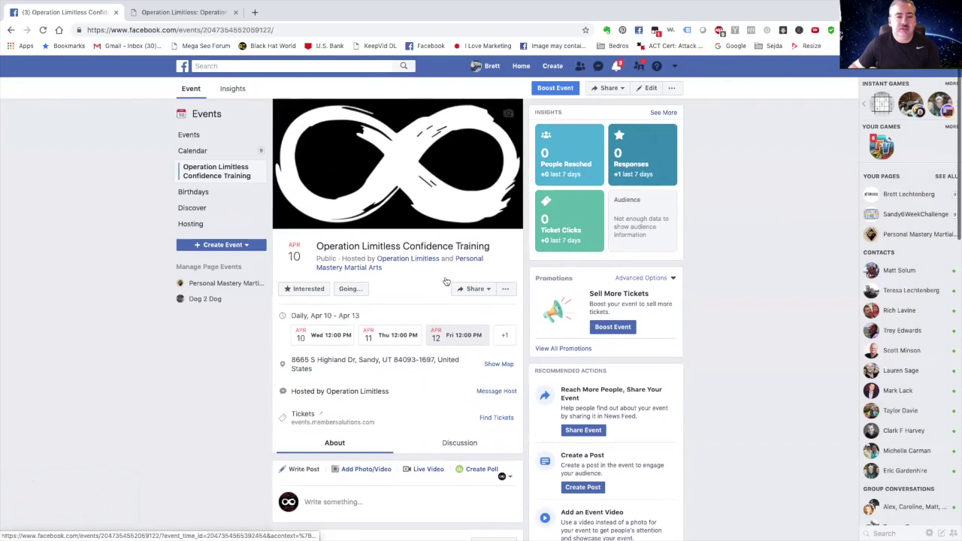
{"action": "left_click", "coordinate": [489, 298]}
{"action": "left_click", "coordinate": [497, 301]}
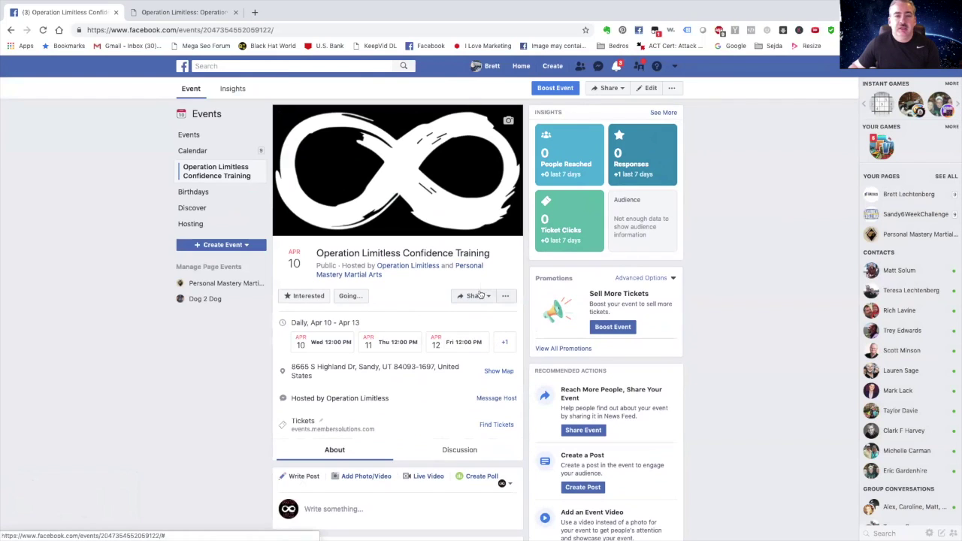
{"action": "left_click", "coordinate": [558, 90]}
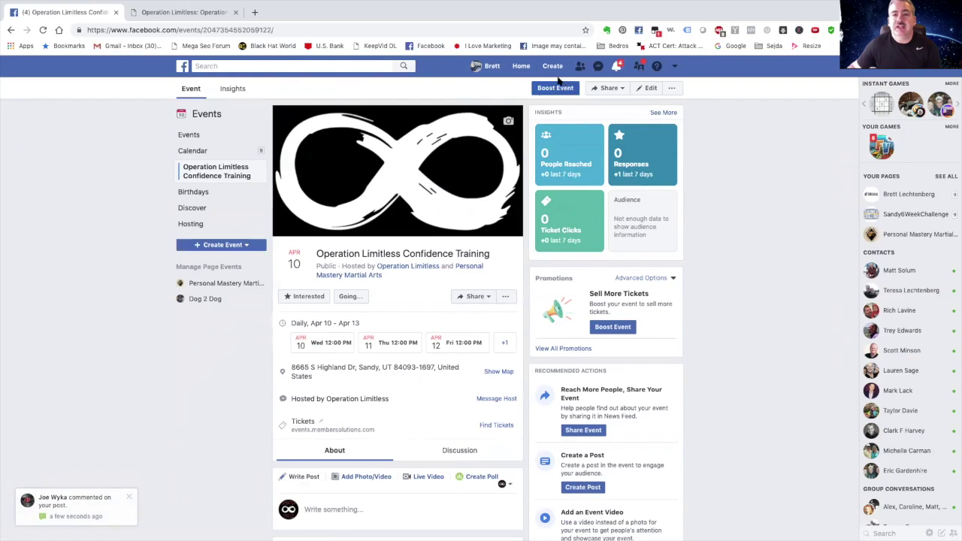
{"action": "left_click", "coordinate": [609, 88]}
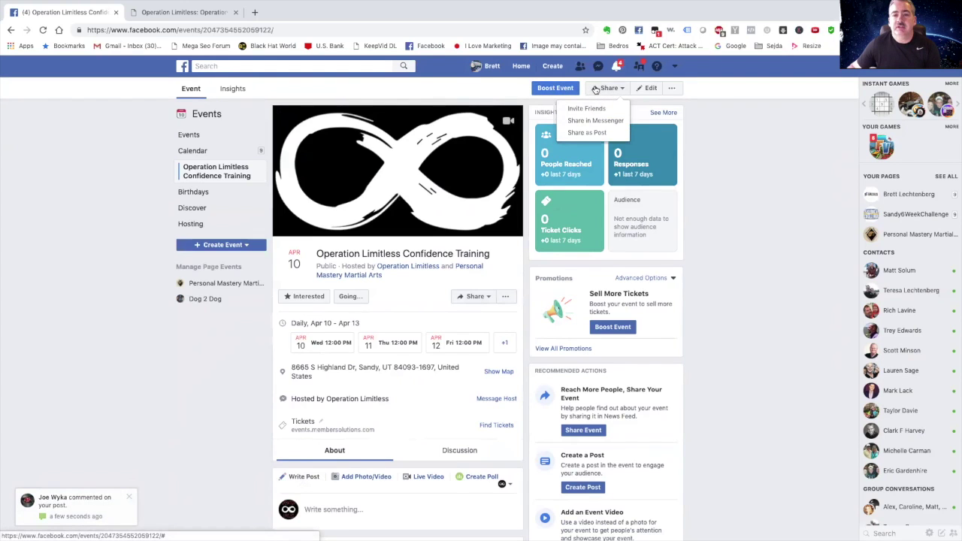
{"action": "left_click", "coordinate": [595, 90]}
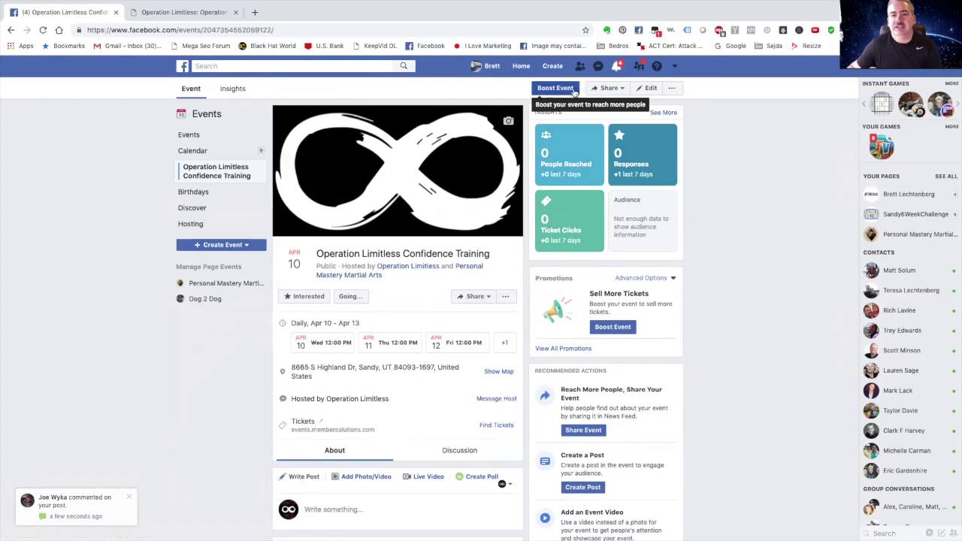
{"action": "left_click", "coordinate": [614, 89]}
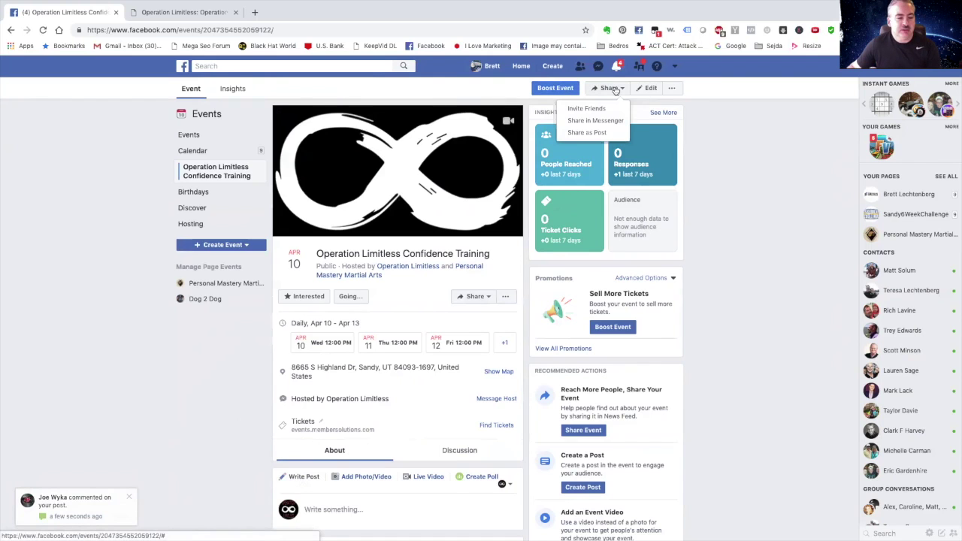
{"action": "left_click", "coordinate": [135, 352]}
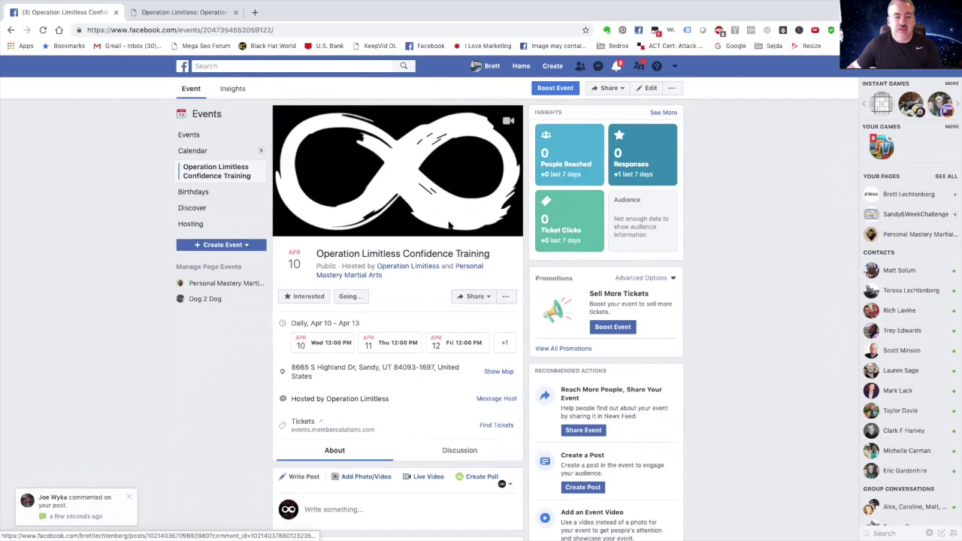
{"action": "left_click", "coordinate": [612, 88]}
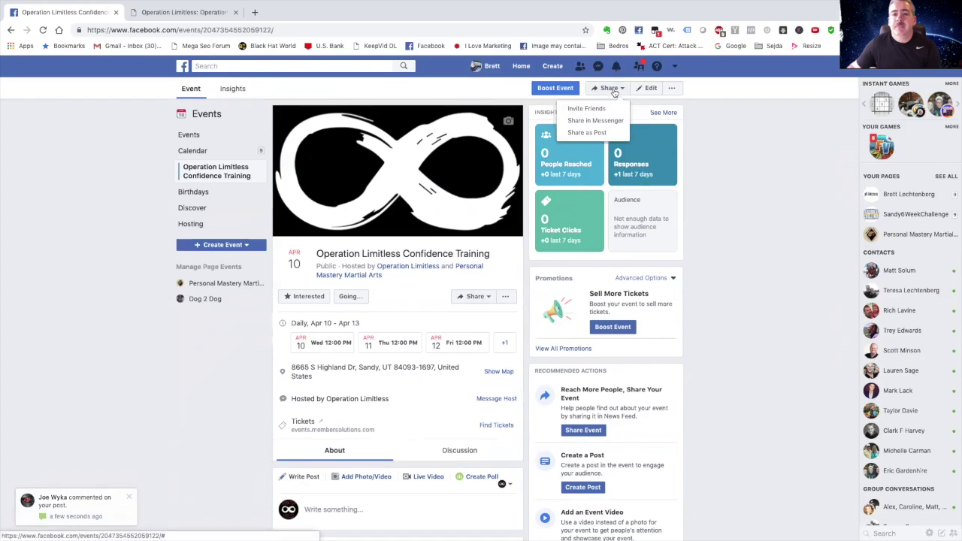
{"action": "left_click", "coordinate": [587, 134]}
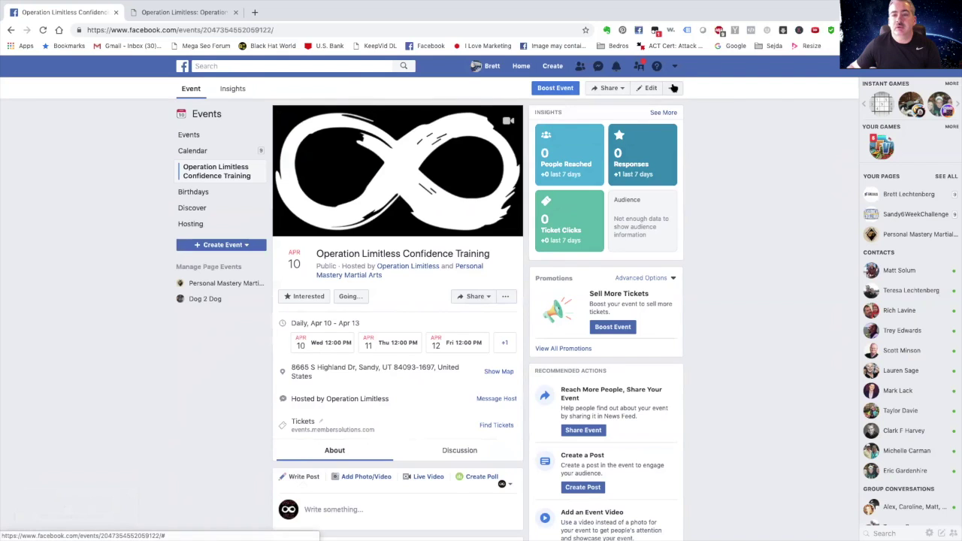
Choose Cancel Event from the event's "..." options menu beside Edit.
{"action": "left_click", "coordinate": [673, 87]}
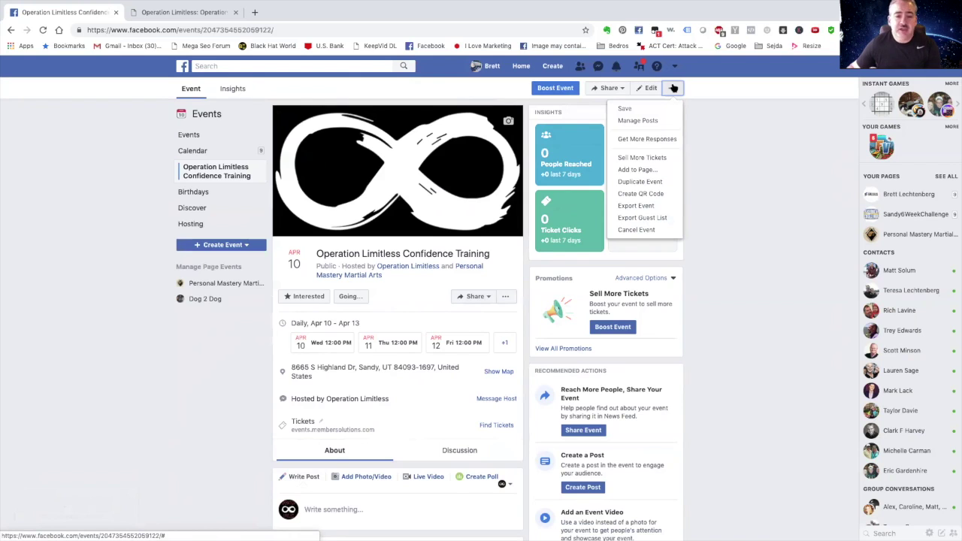
{"action": "left_click", "coordinate": [663, 78]}
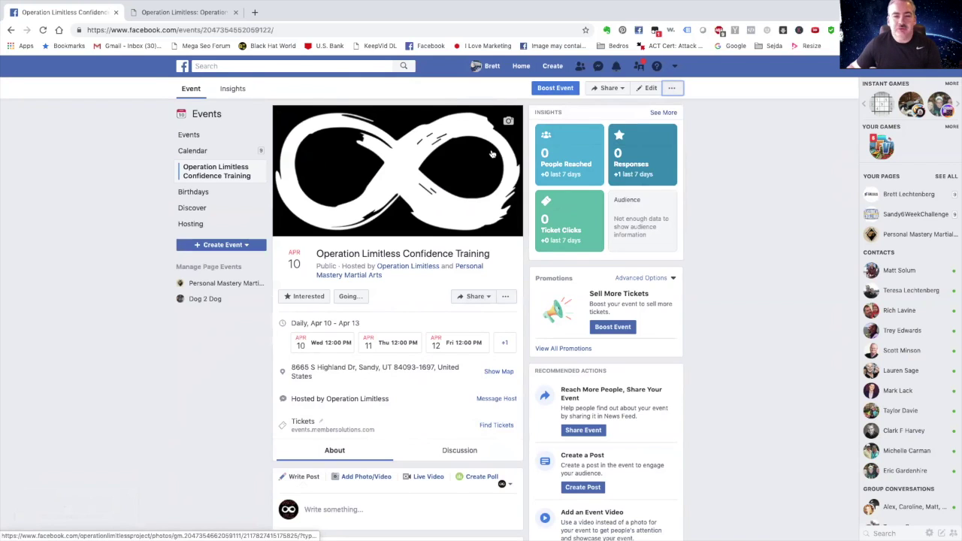
{"action": "left_click", "coordinate": [673, 88]}
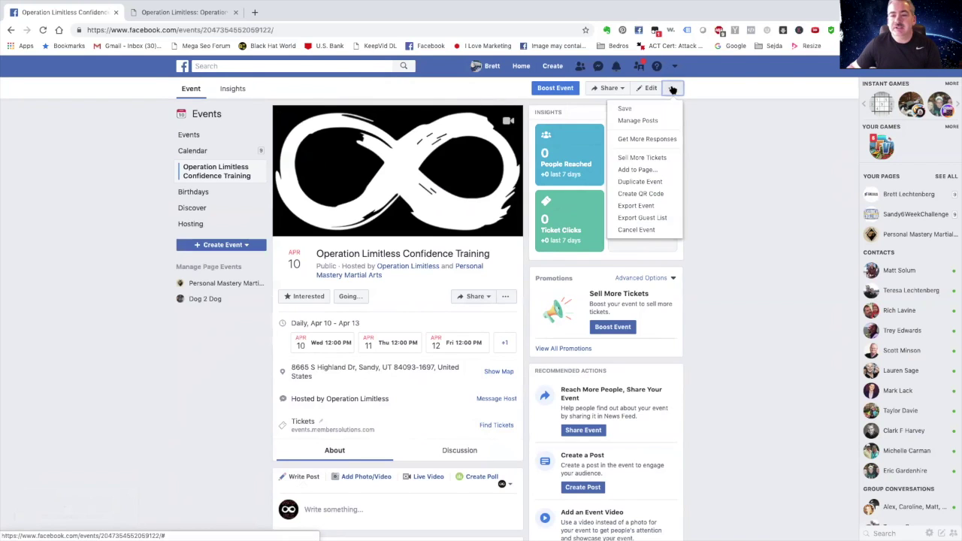
{"action": "left_click", "coordinate": [646, 232]}
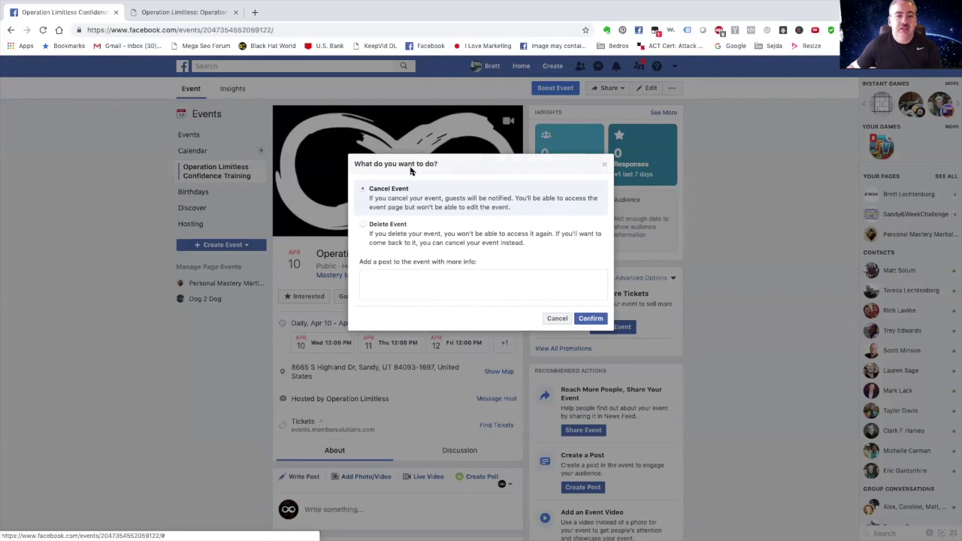
Select Delete Event instead of cancelling and confirm the deletion.
{"action": "left_click", "coordinate": [364, 227]}
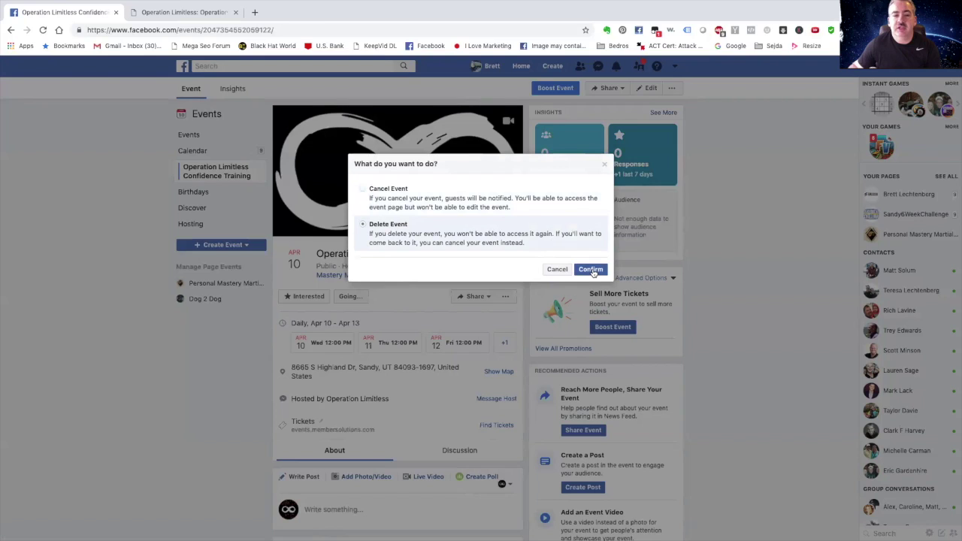
{"action": "left_click", "coordinate": [591, 270]}
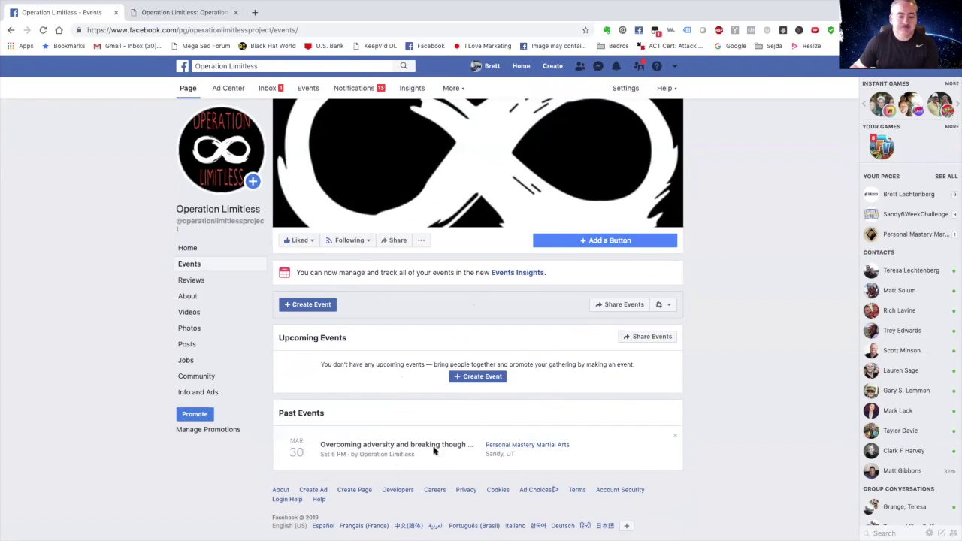
Confirm the Events tab lists no upcoming events, only the March 30 past event.
{"action": "mouse_move", "coordinate": [490, 445]}
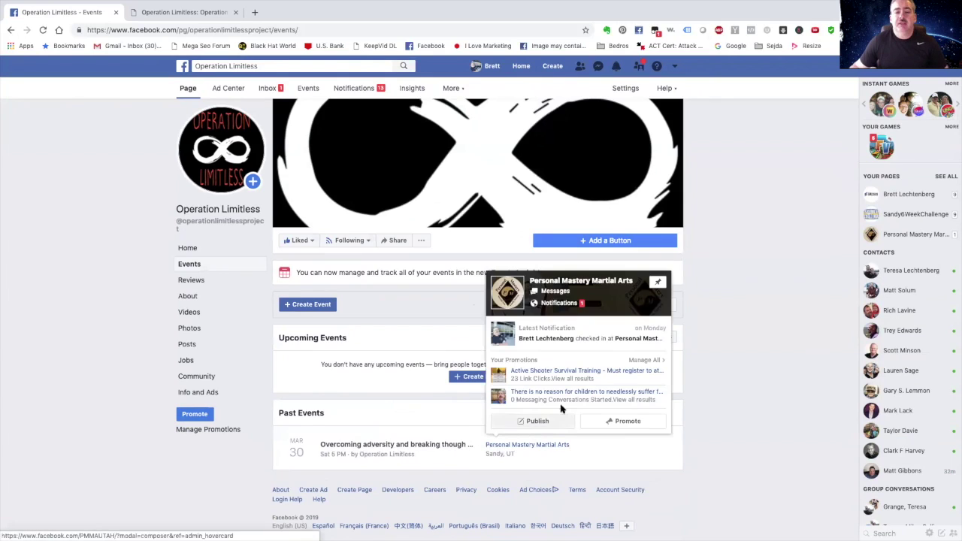